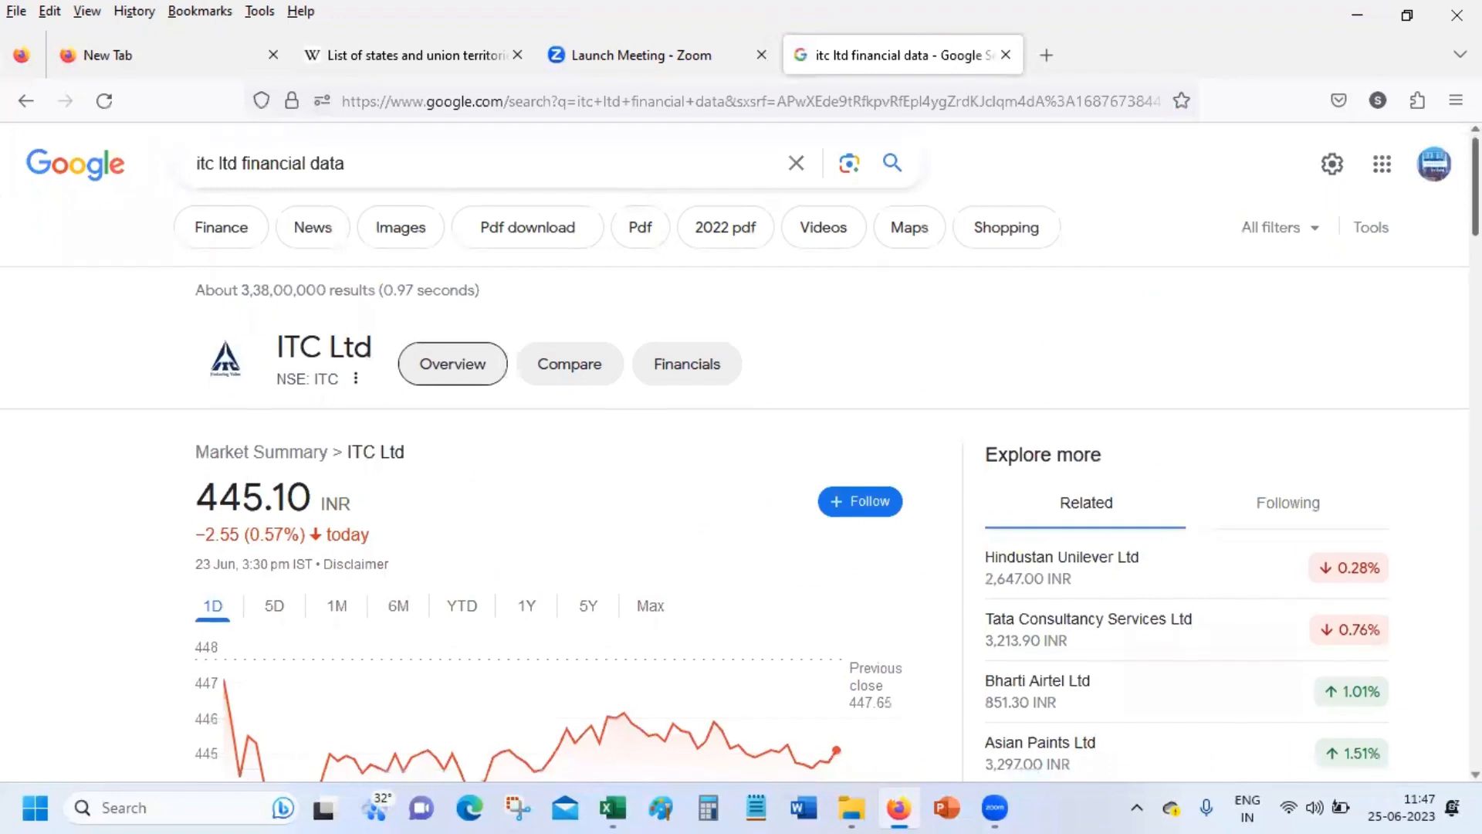
- Open Moneycontrol's ITC Balance Sheet page from the search results and look through its balance sheet table
scroll(359, 255, down, 3)
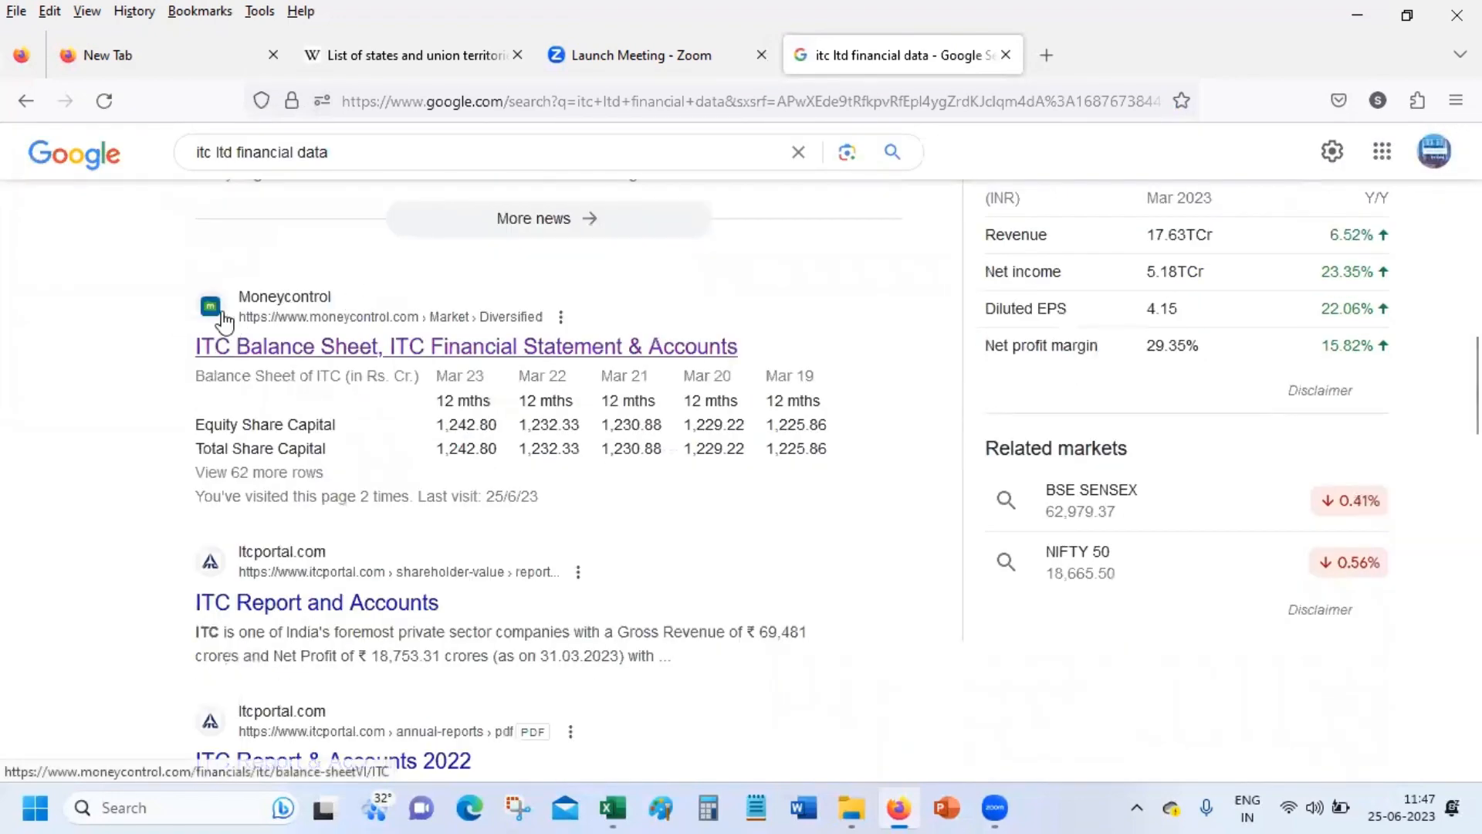
click(425, 346)
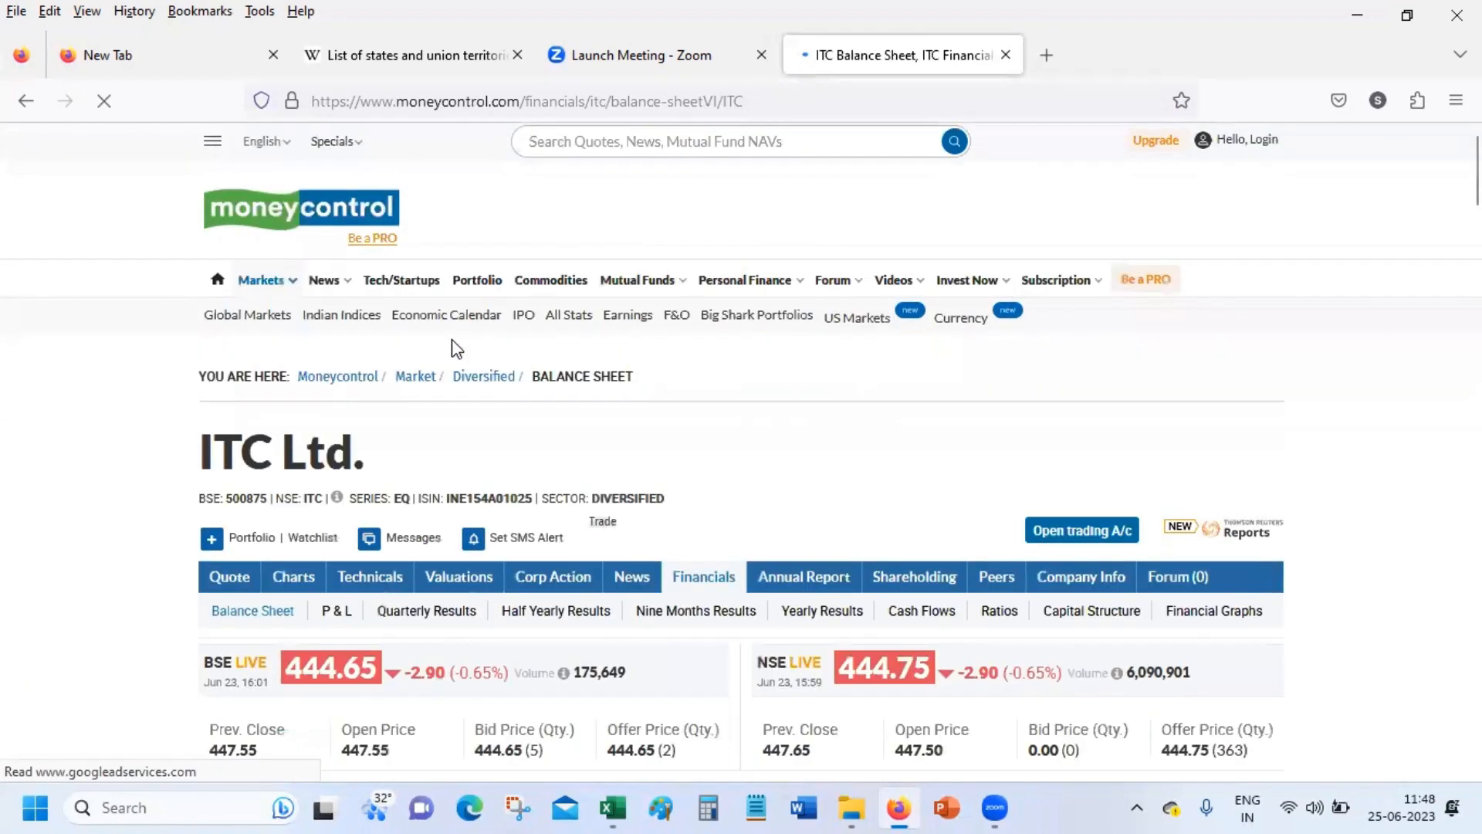
scroll(742, 456, down, 10)
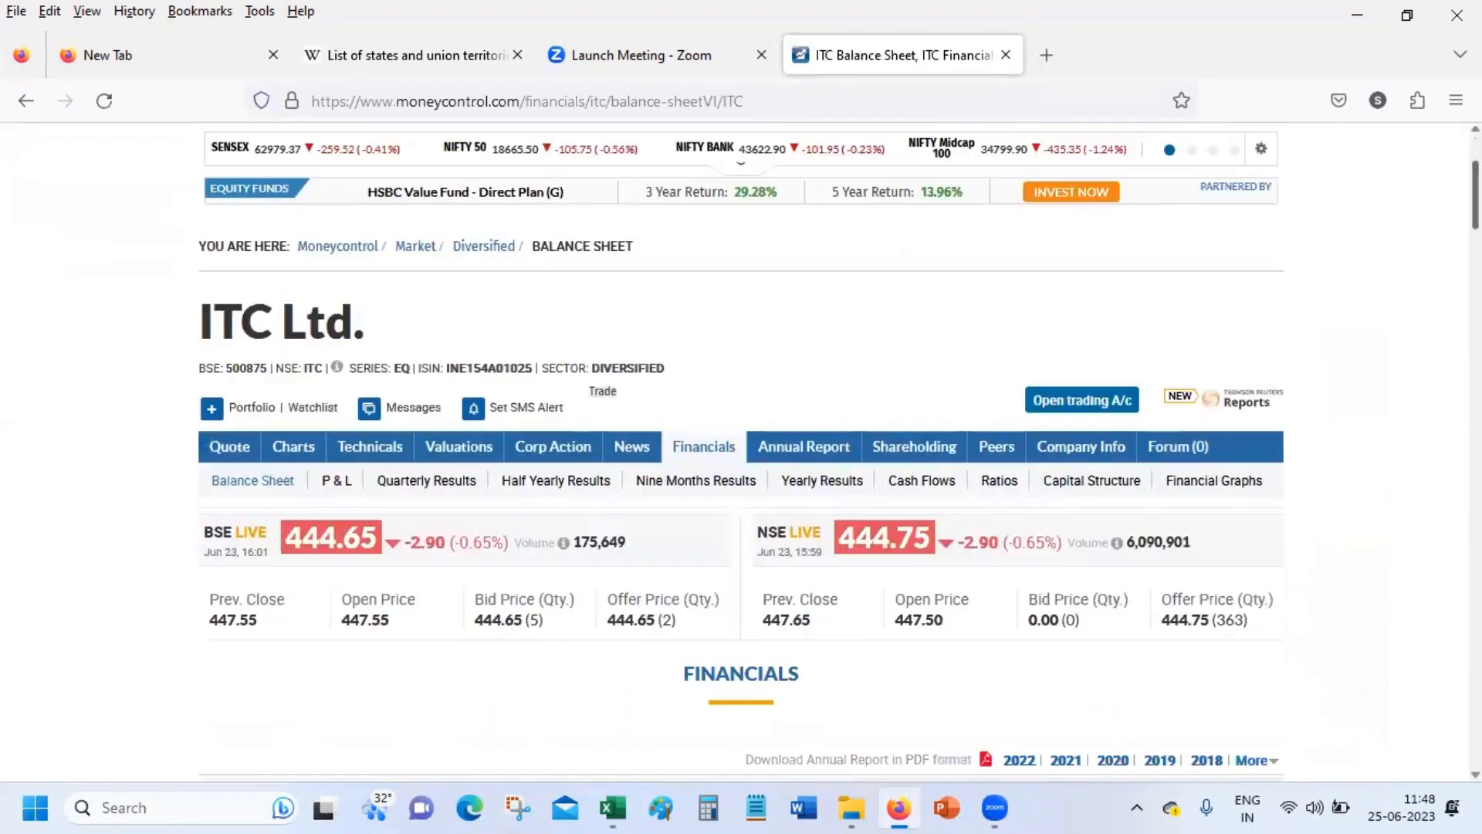
scroll(741, 456, down, 9)
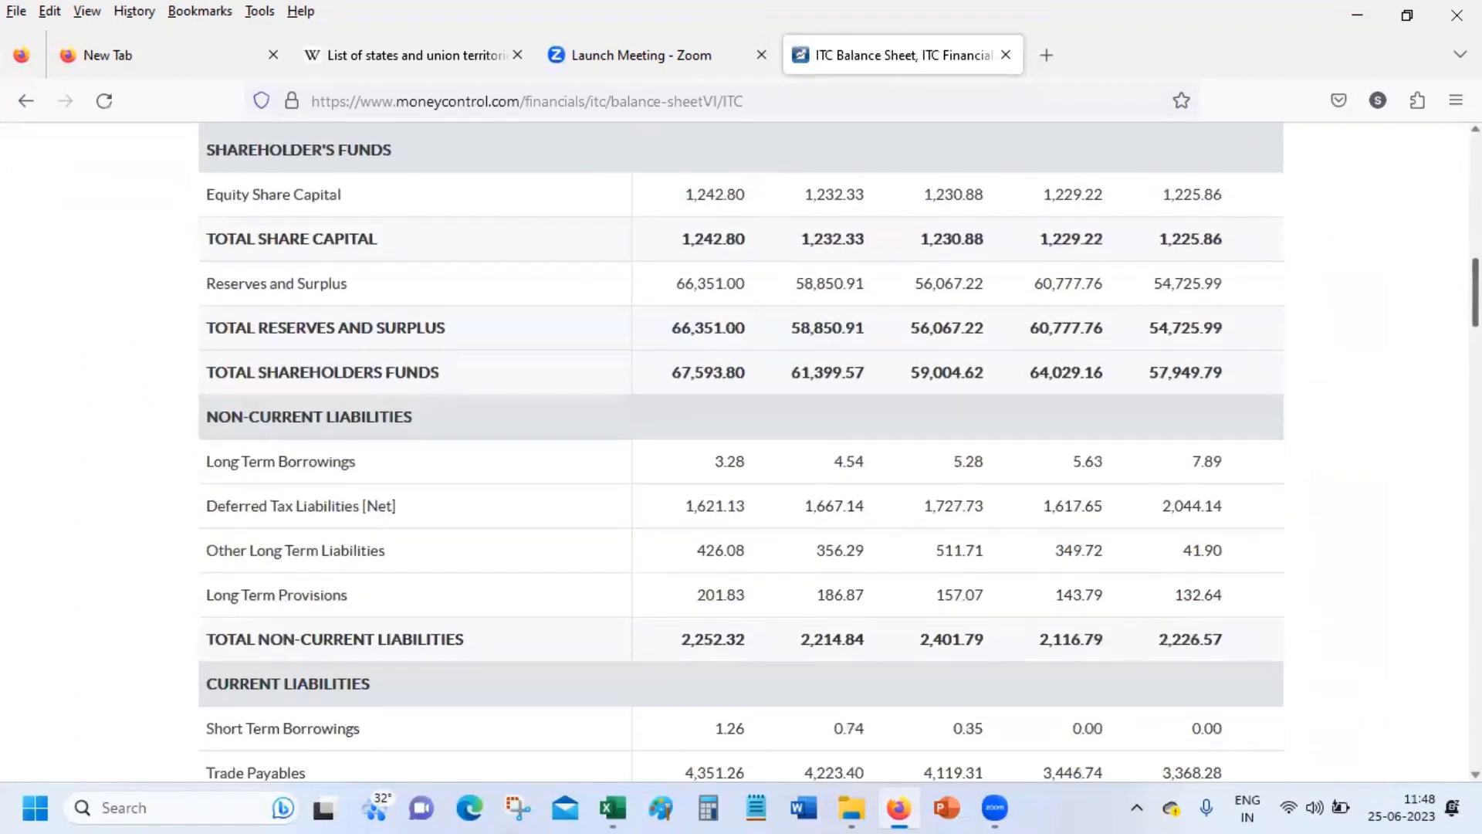
scroll(741, 455, up, 12)
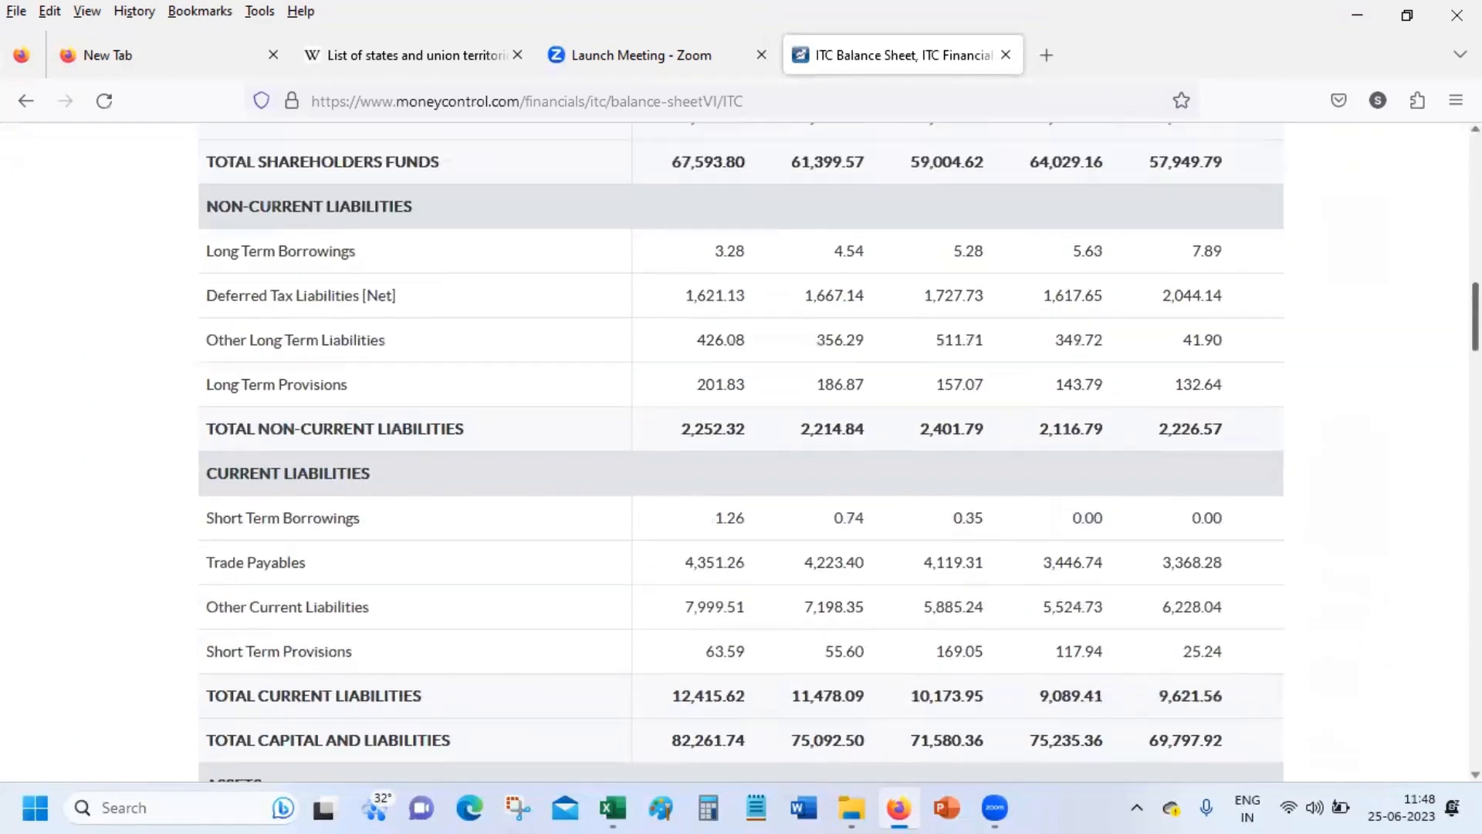
scroll(741, 455, up, 1)
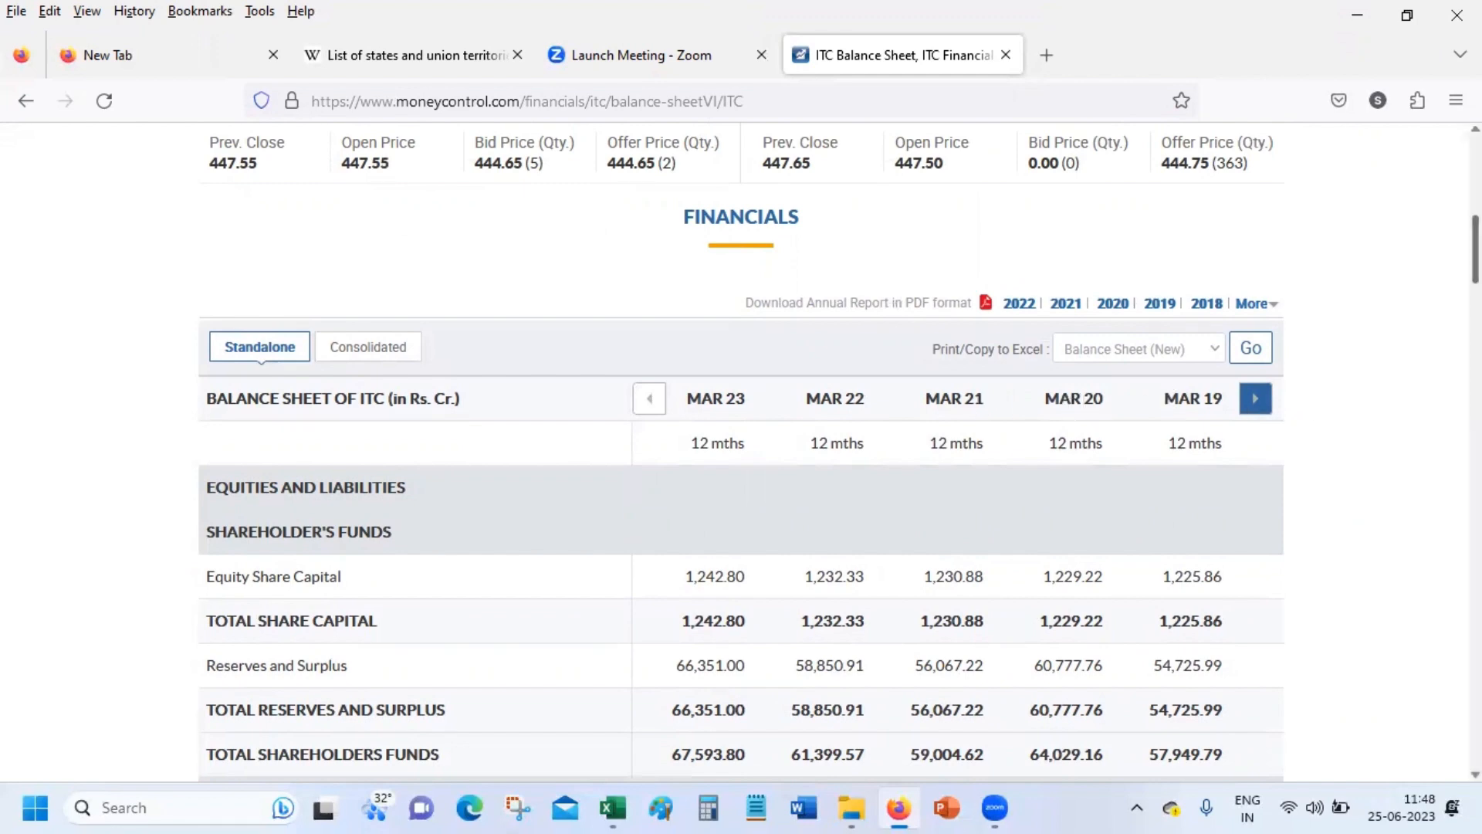
scroll(741, 463, up, 5)
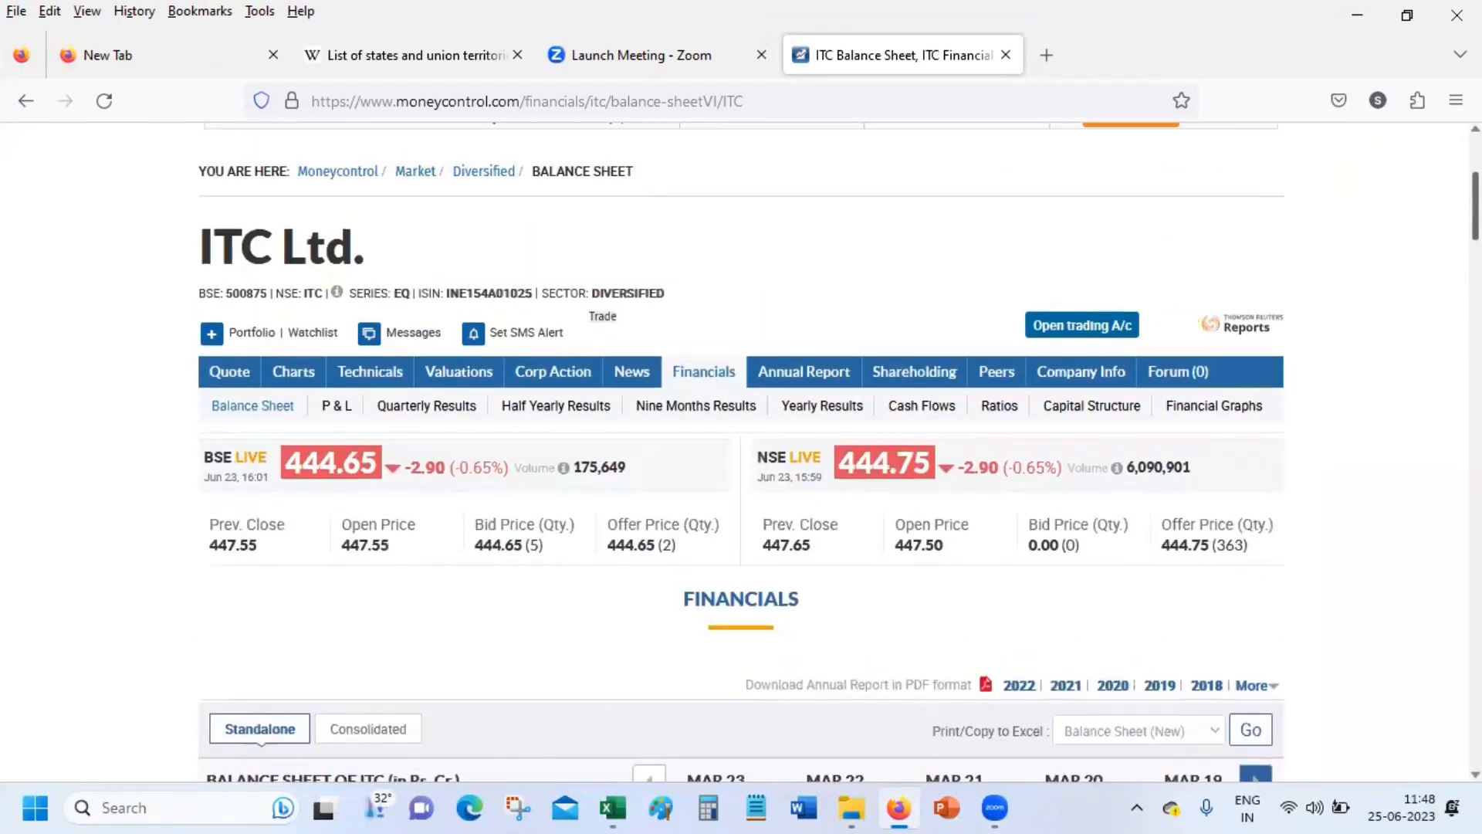
scroll(741, 463, up, 4)
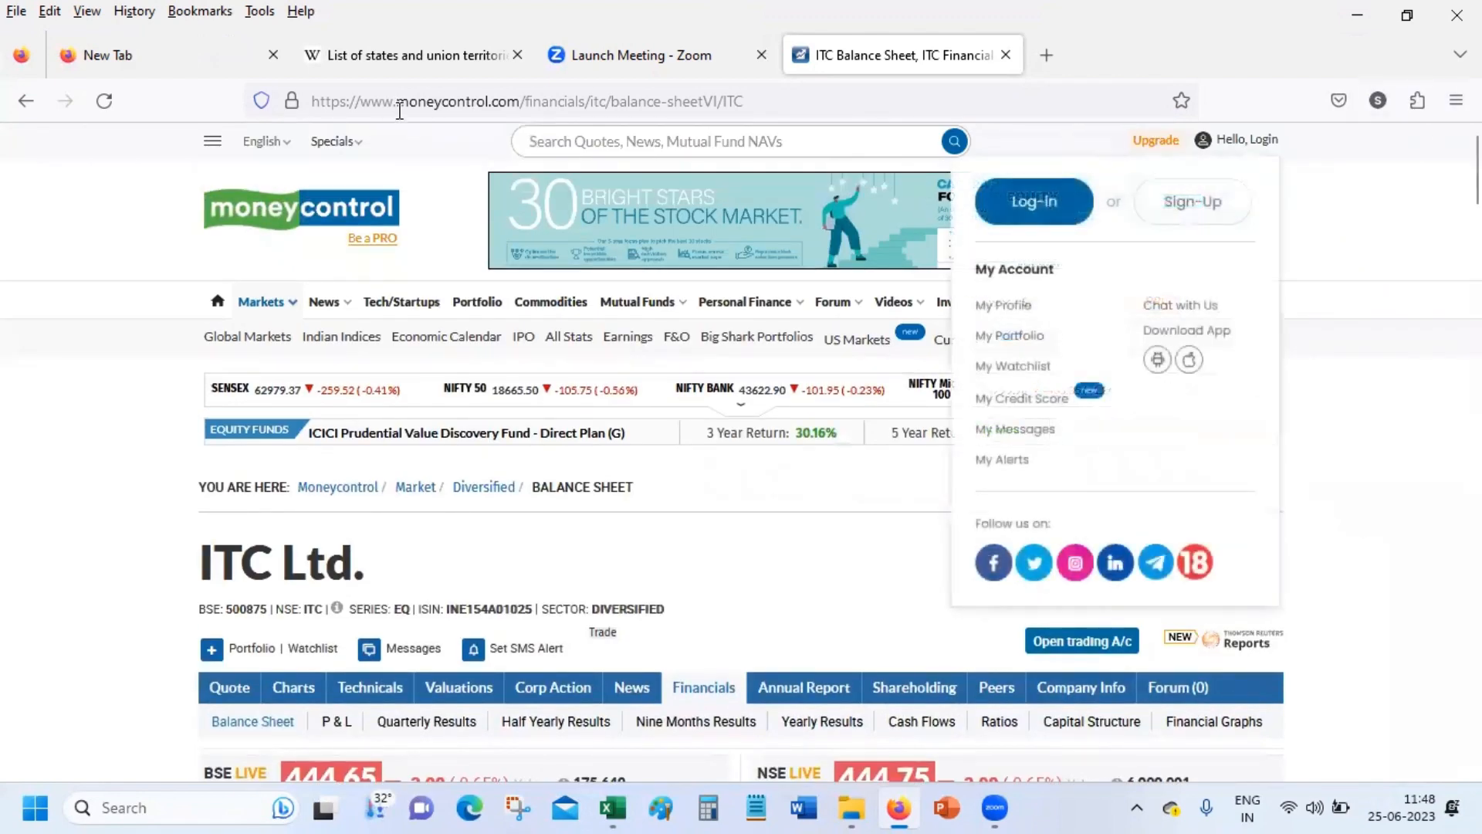
- Copy the web address of the Moneycontrol ITC balance sheet page
click(399, 111)
key(ctrl+c)
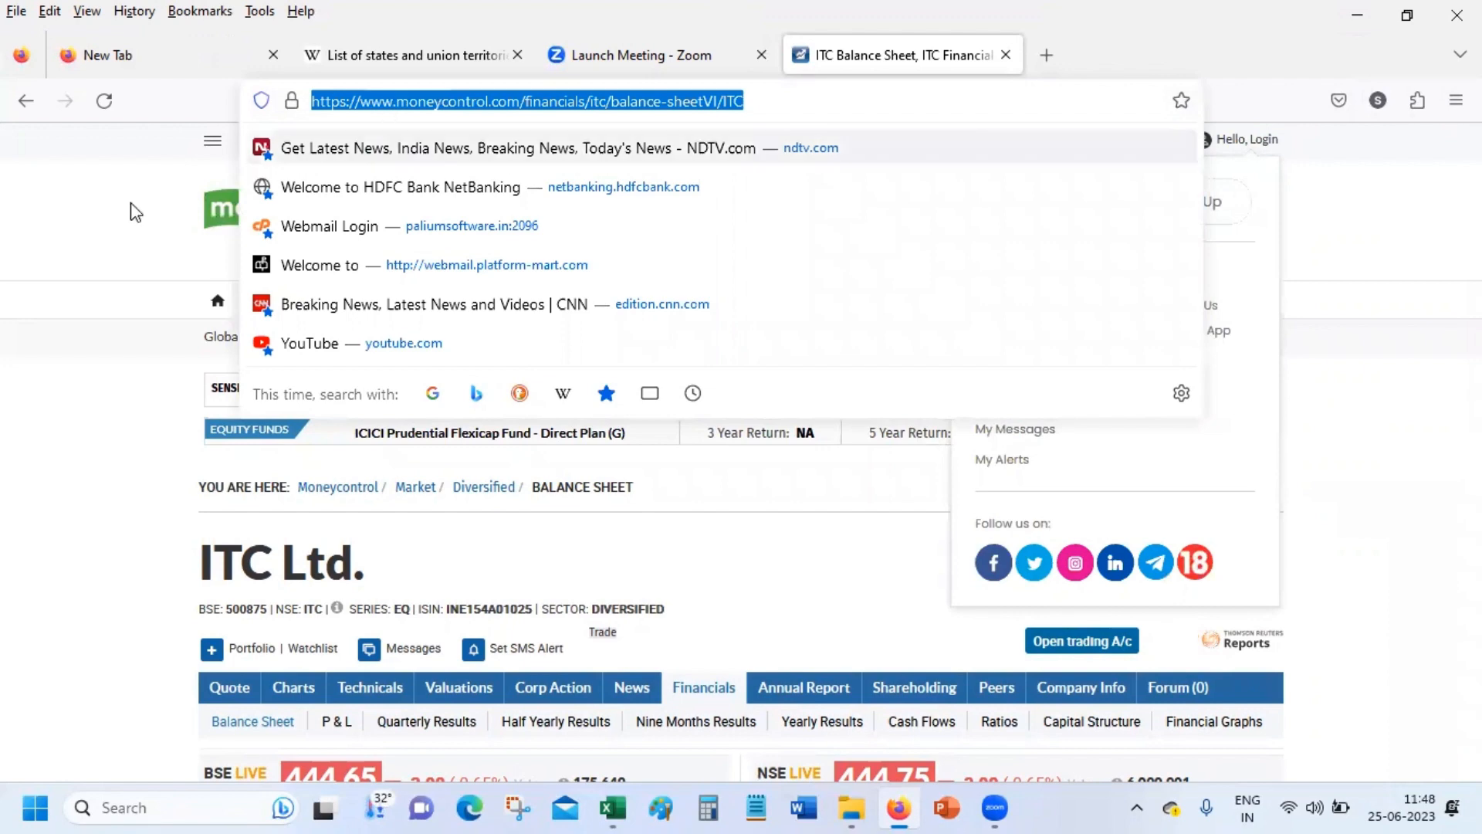
click(93, 206)
- Switch to Excel, create a blank workbook and select cell D1
click(617, 808)
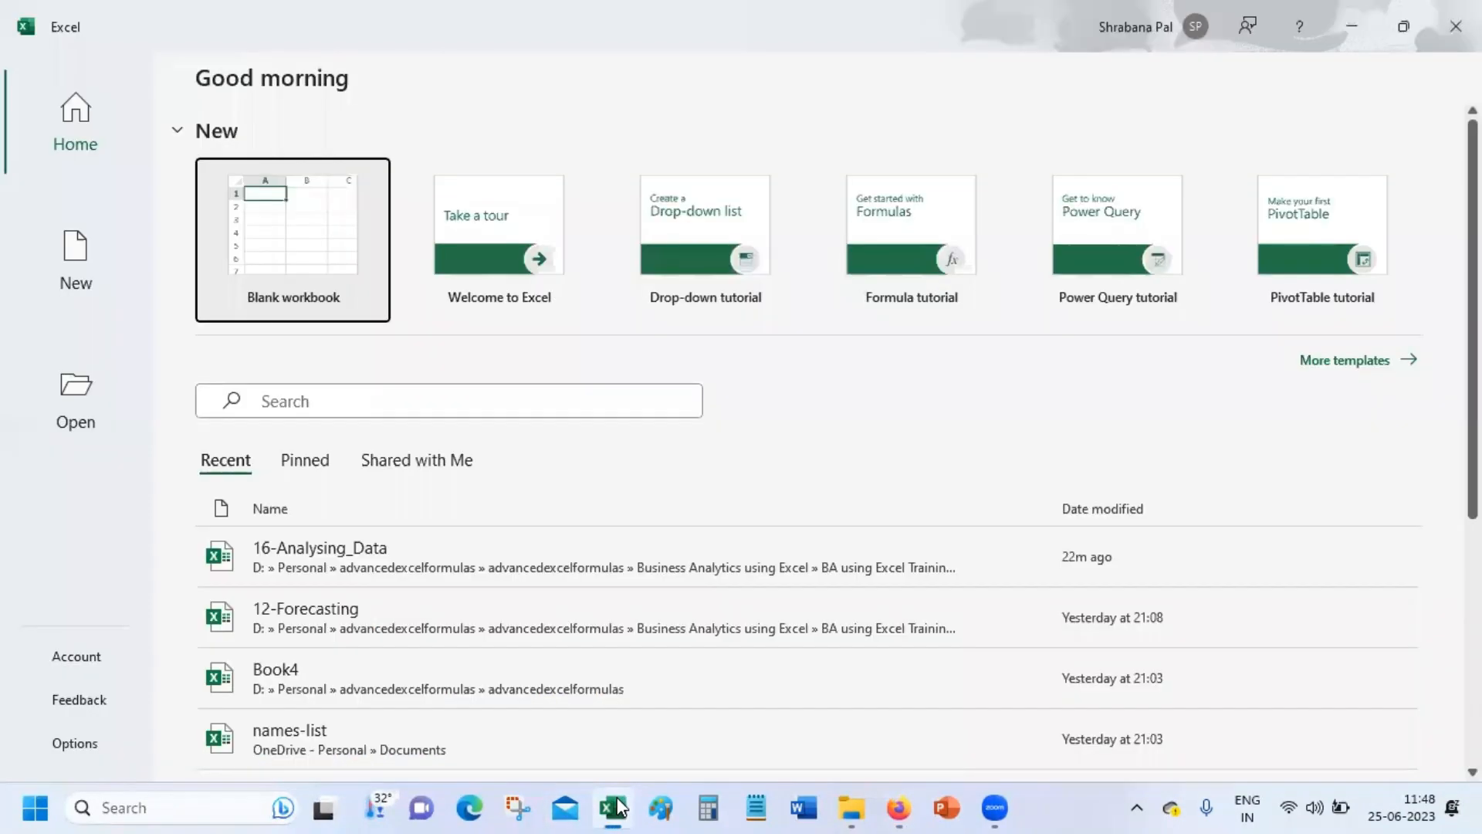
click(272, 245)
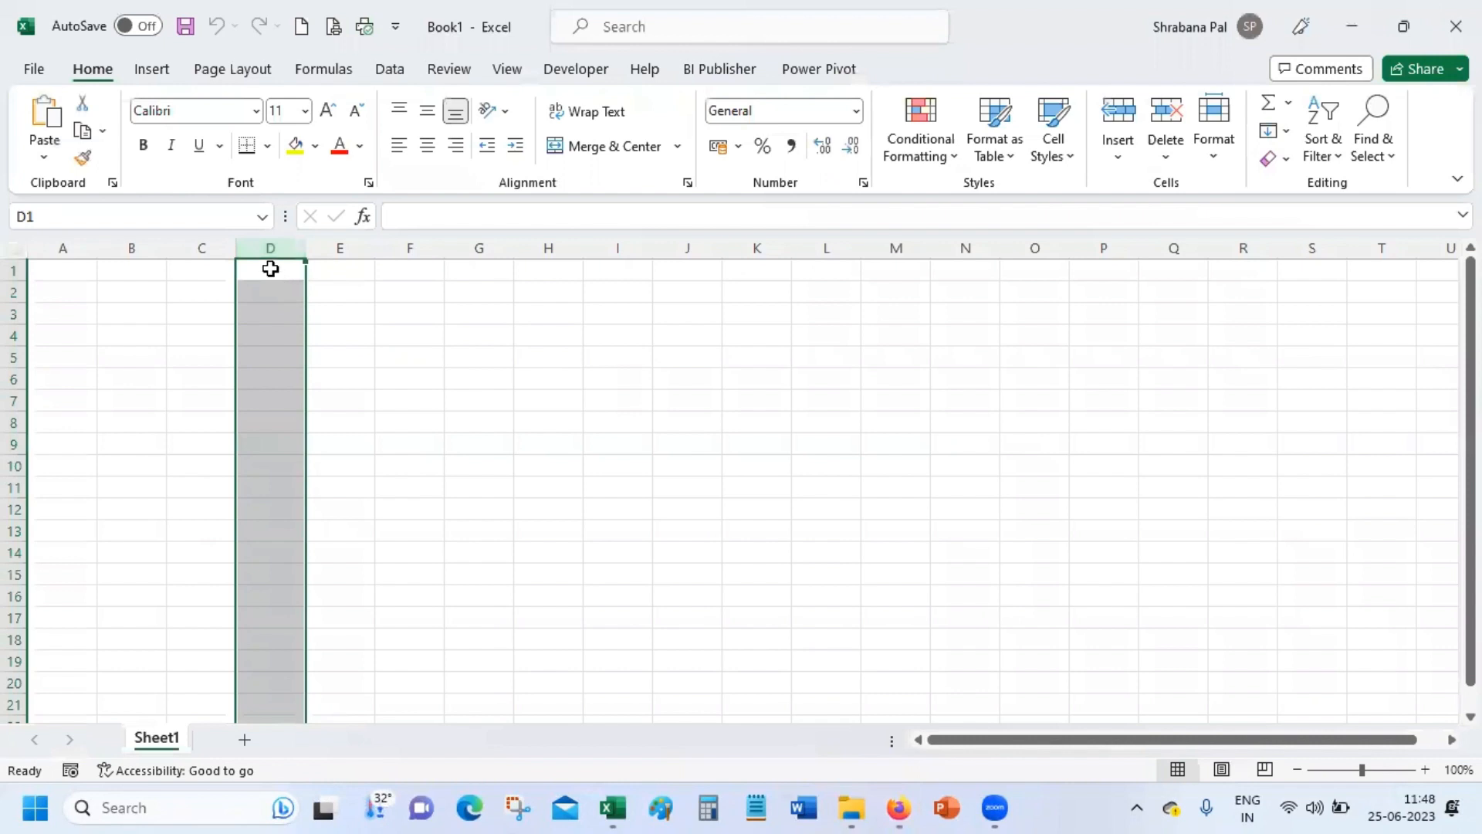
click(270, 269)
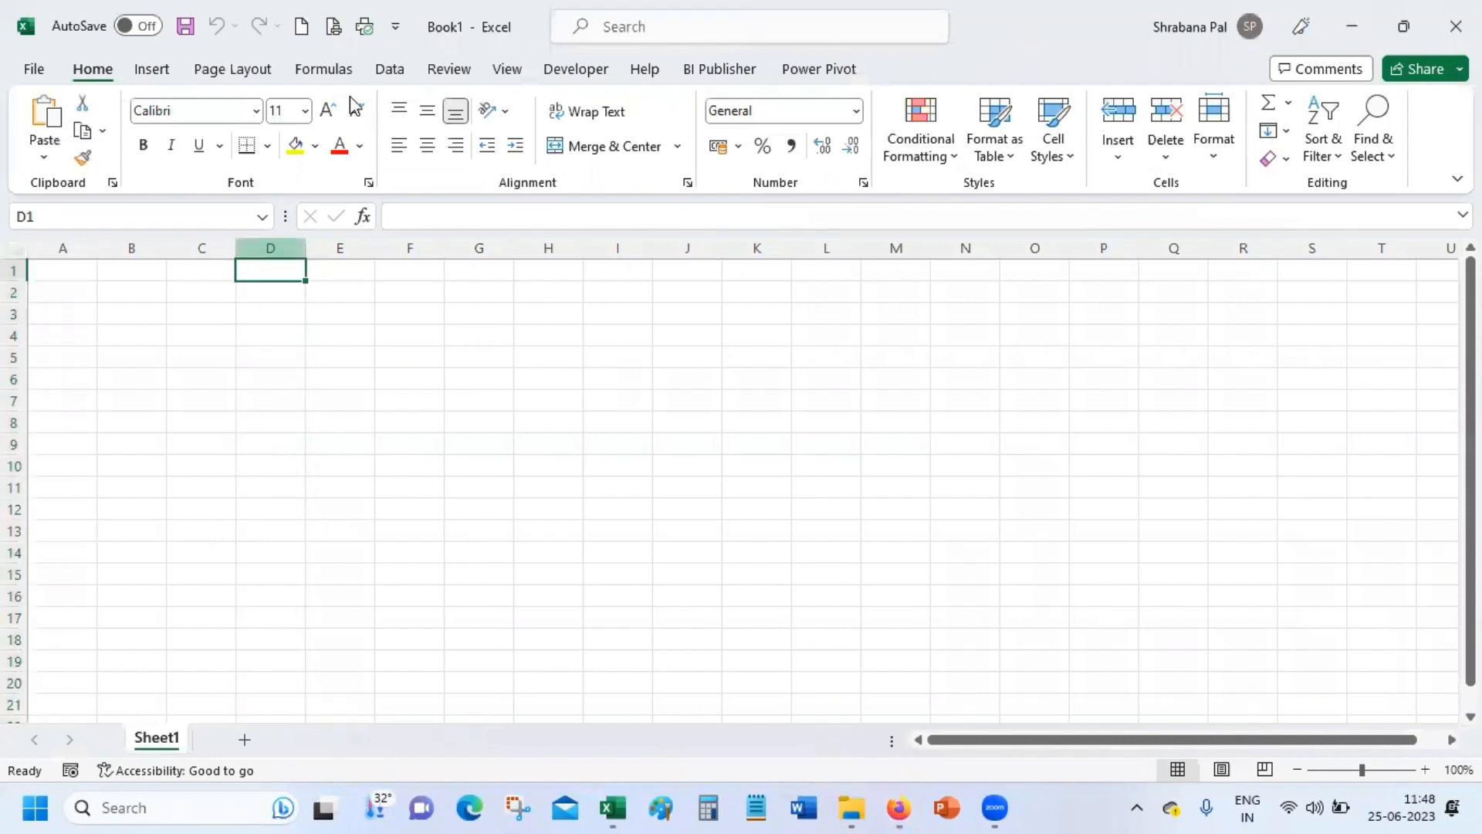
click(388, 71)
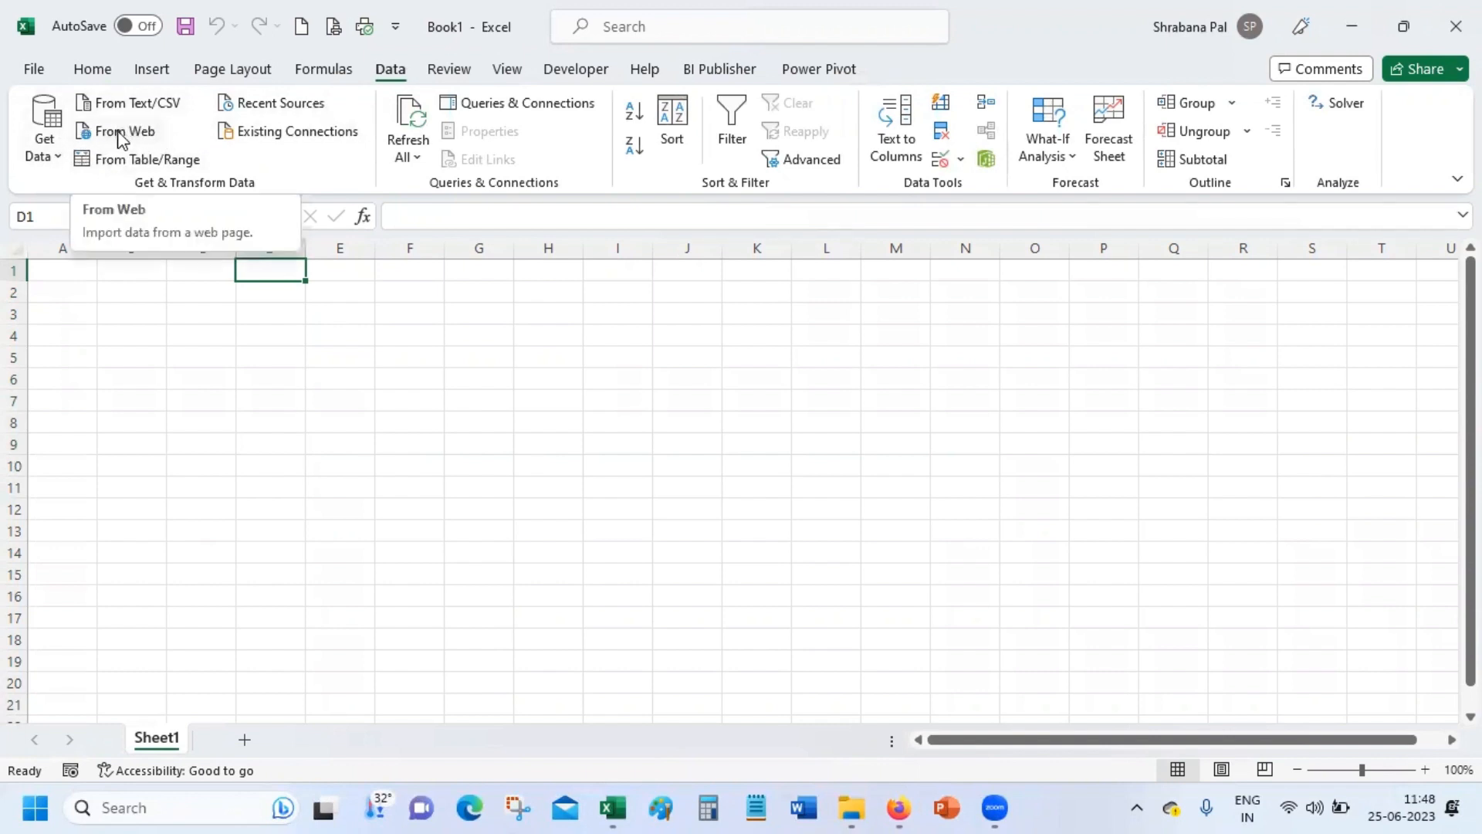
click(45, 150)
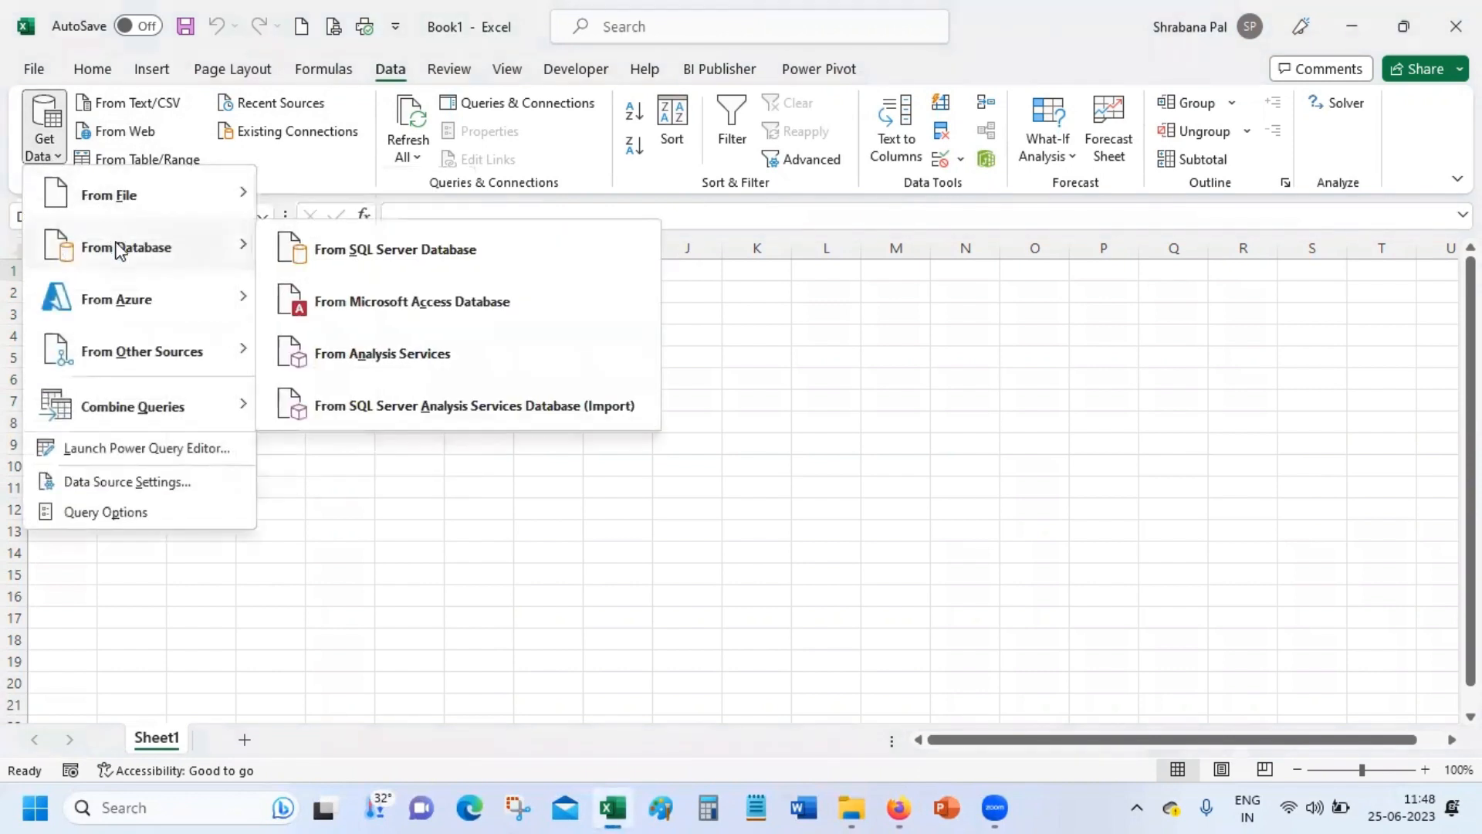
mouse_move(147, 349)
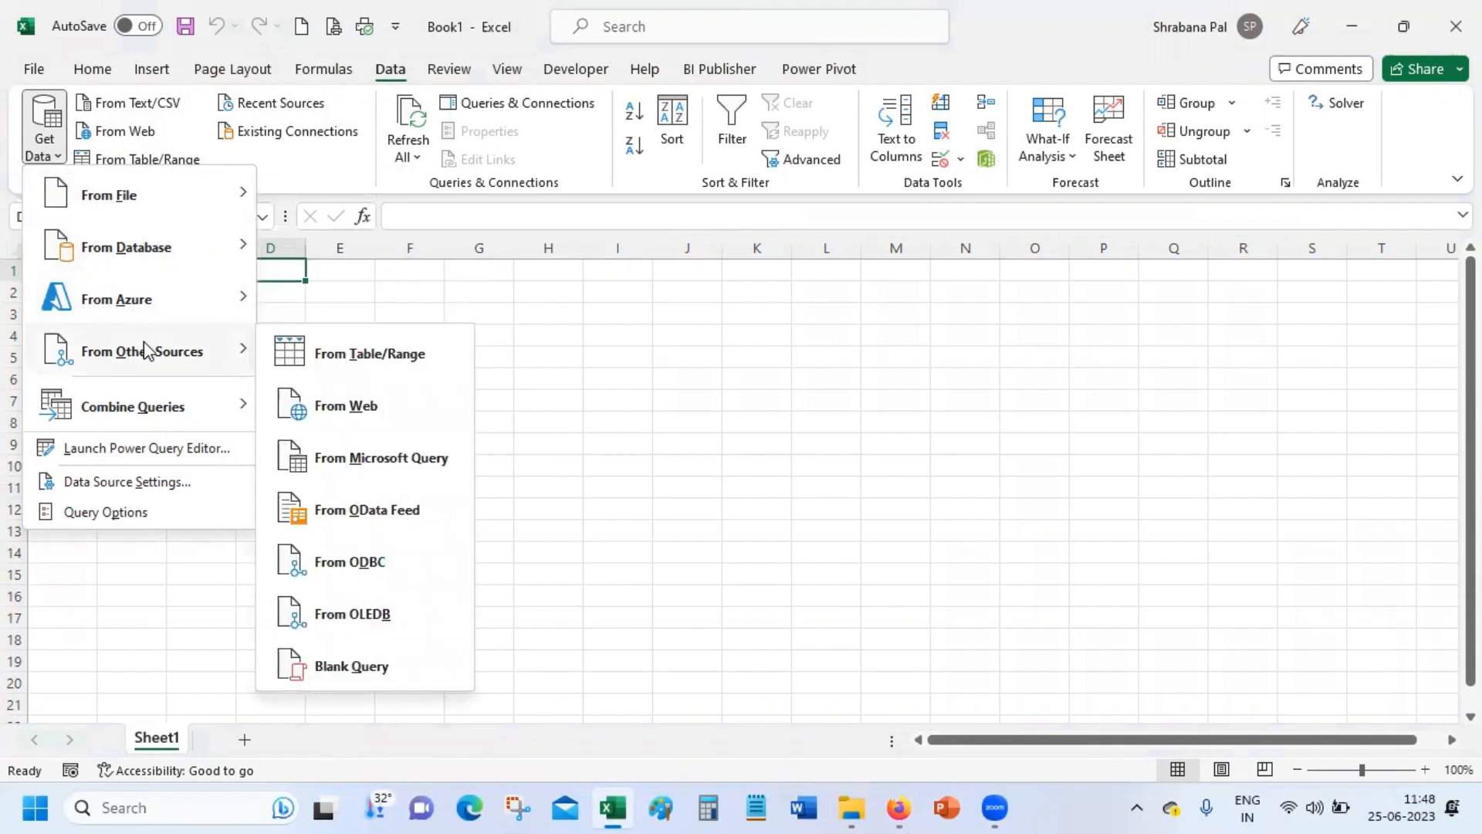
mouse_move(155, 196)
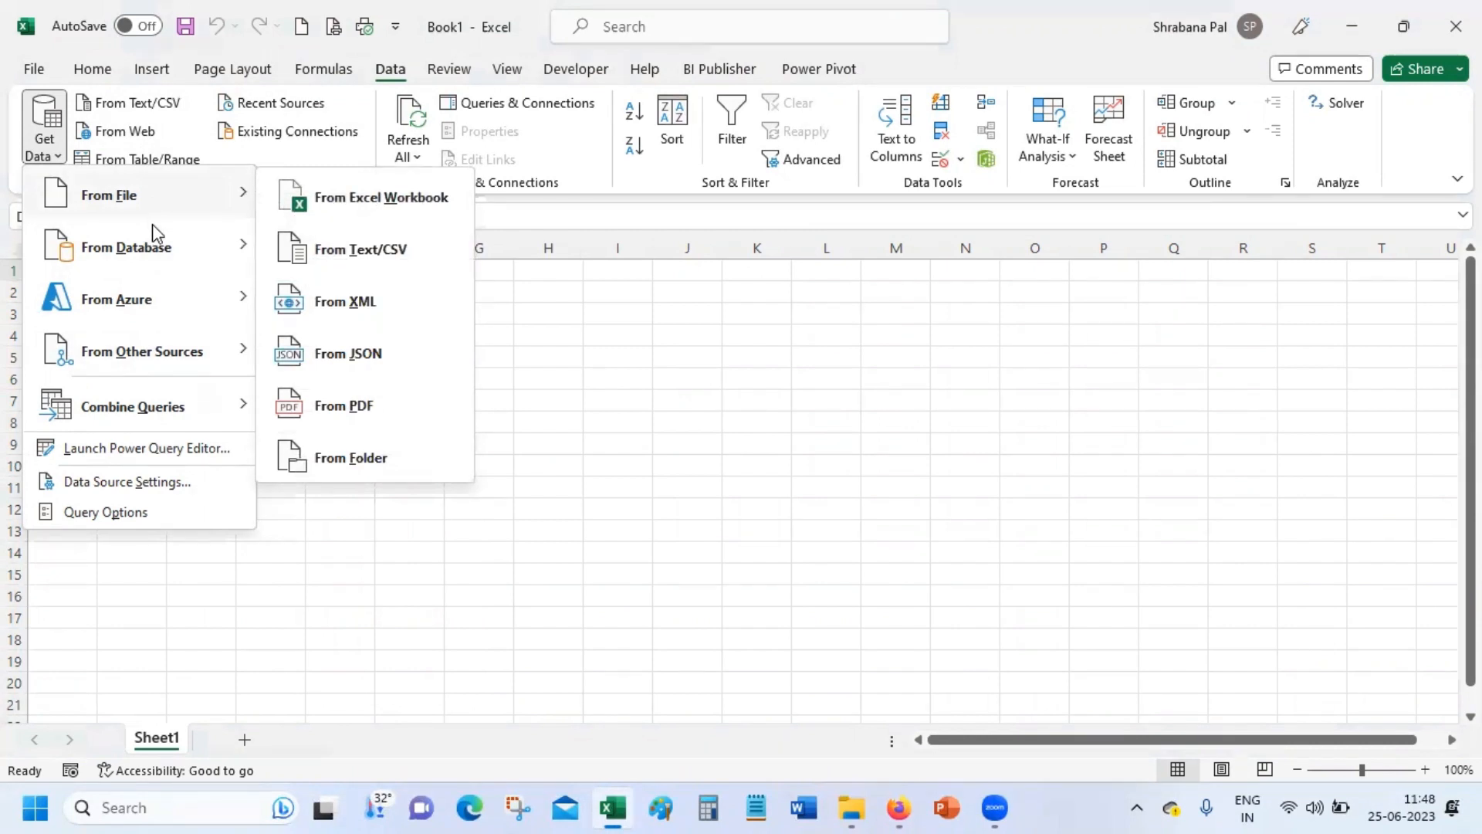
mouse_move(152, 246)
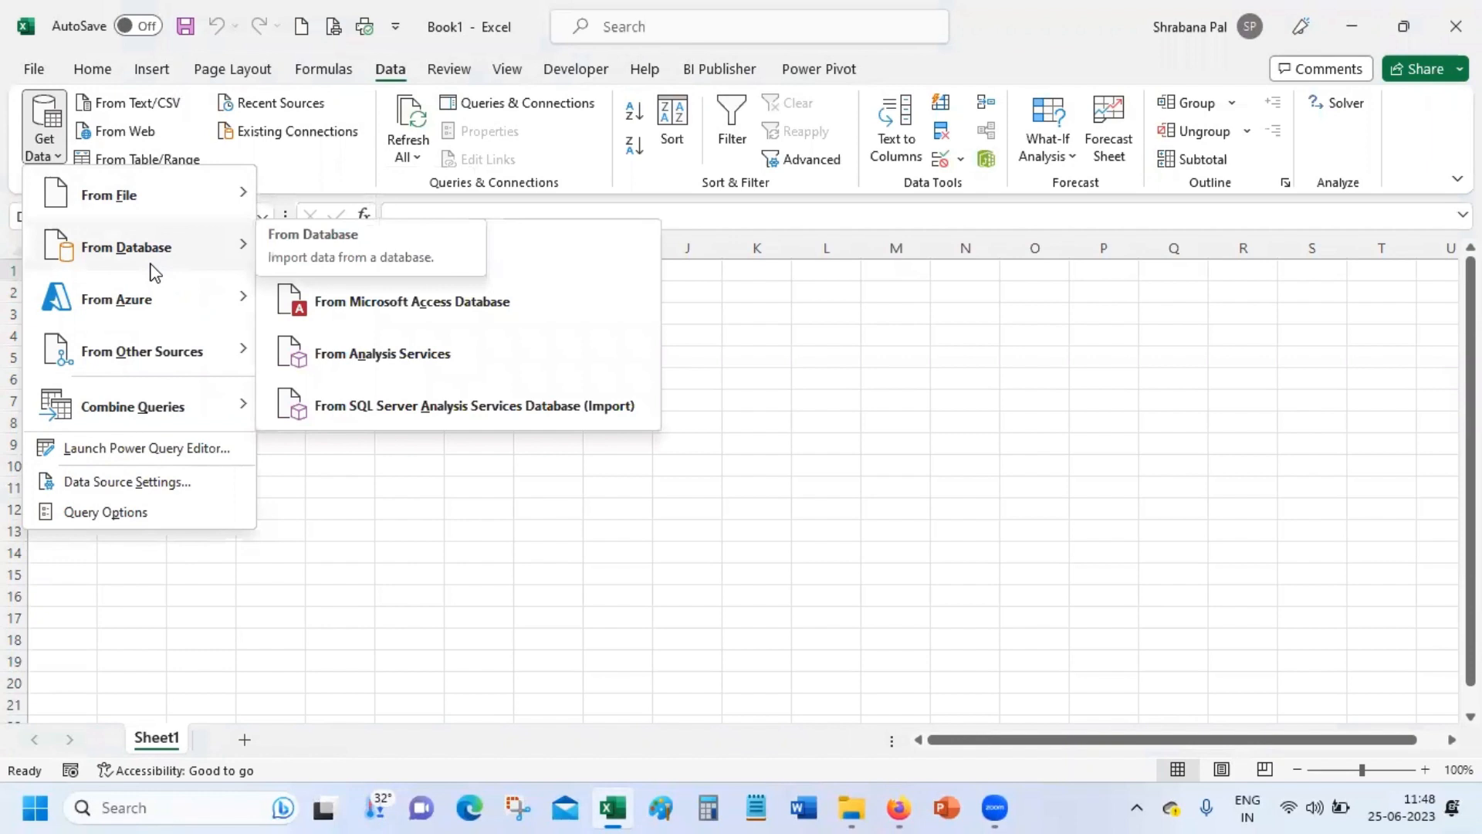
mouse_move(164, 316)
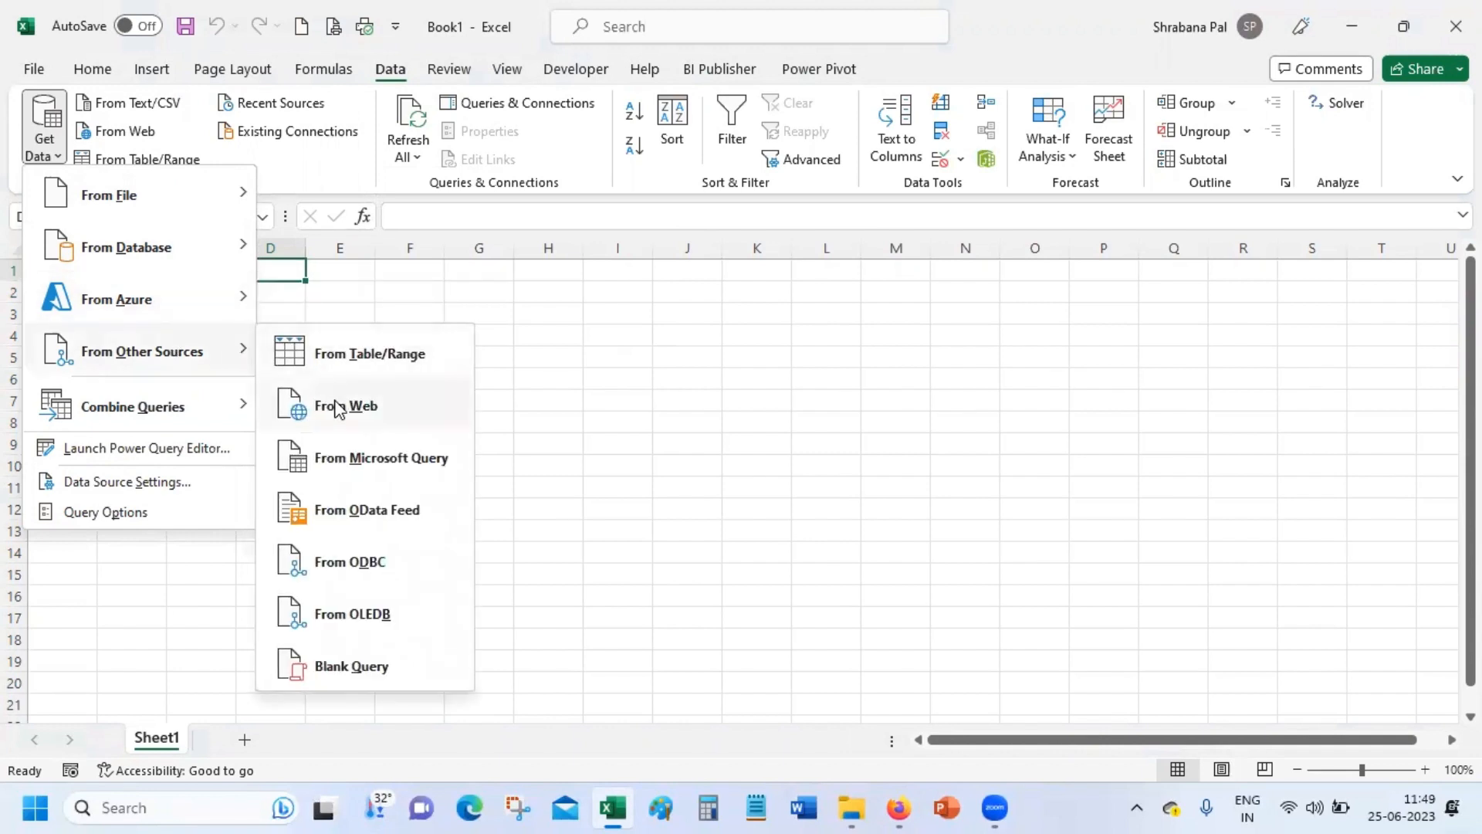
click(338, 409)
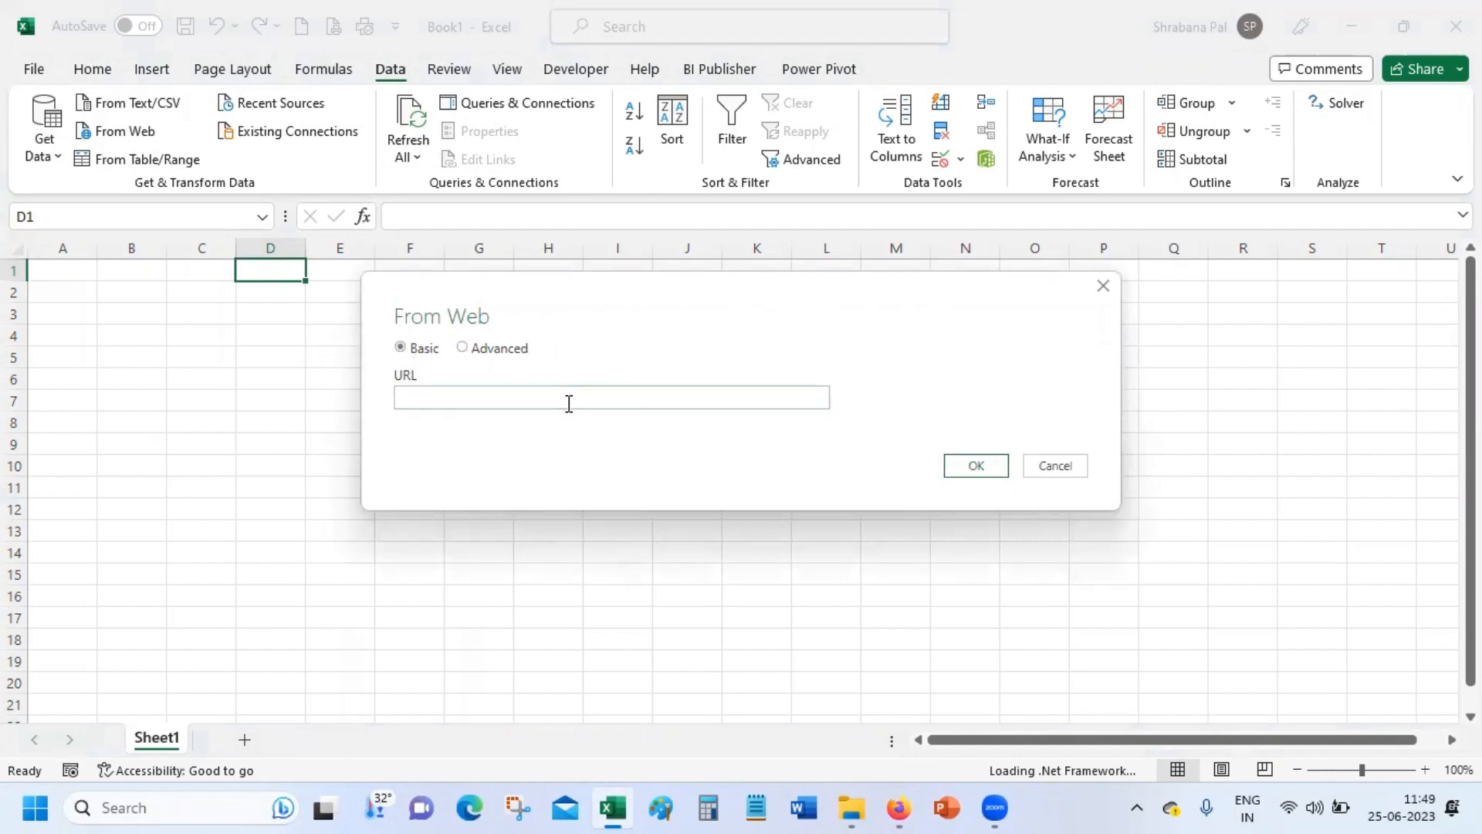
key(ctrl+v)
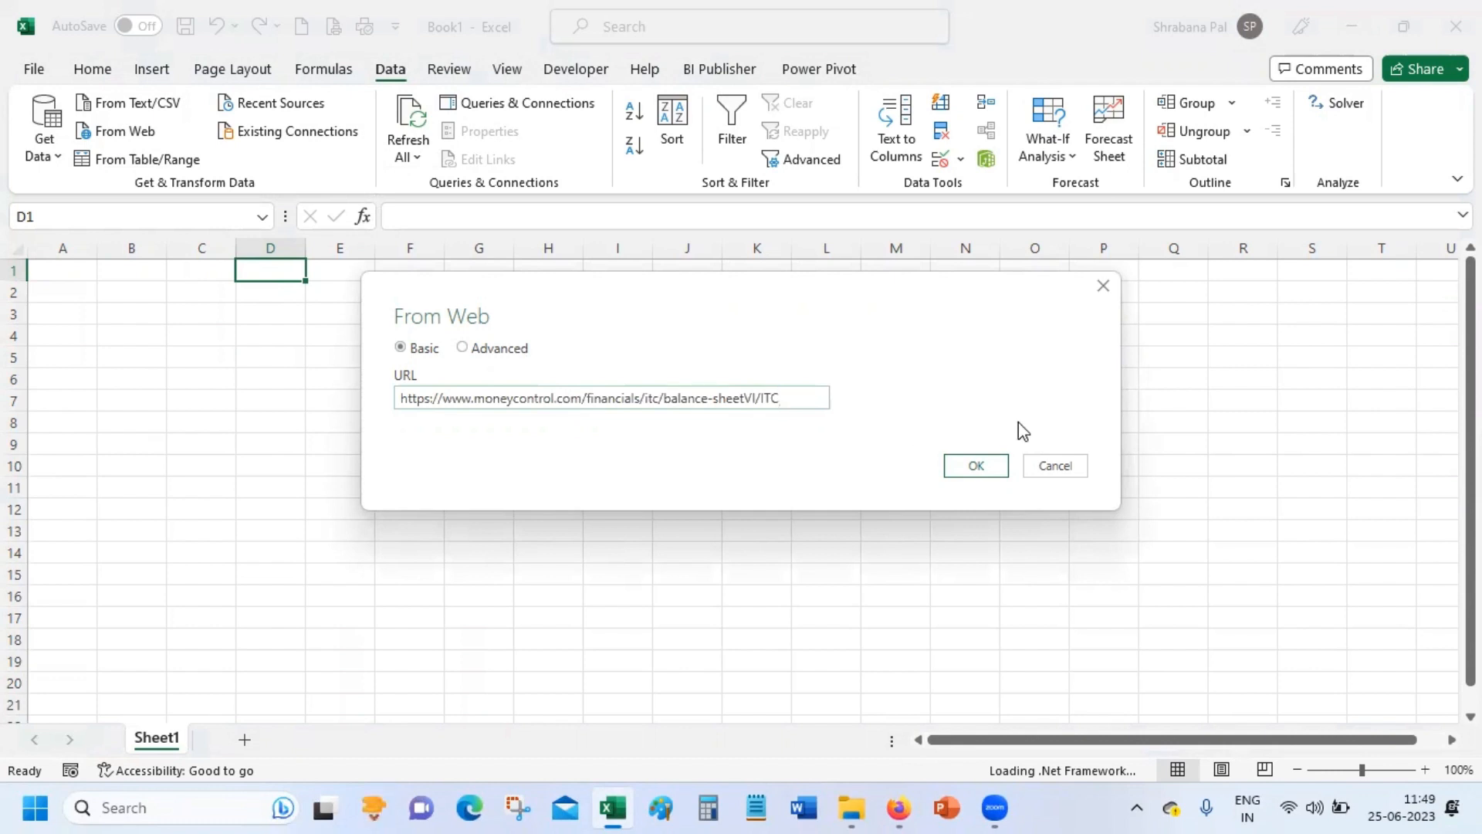
click(979, 467)
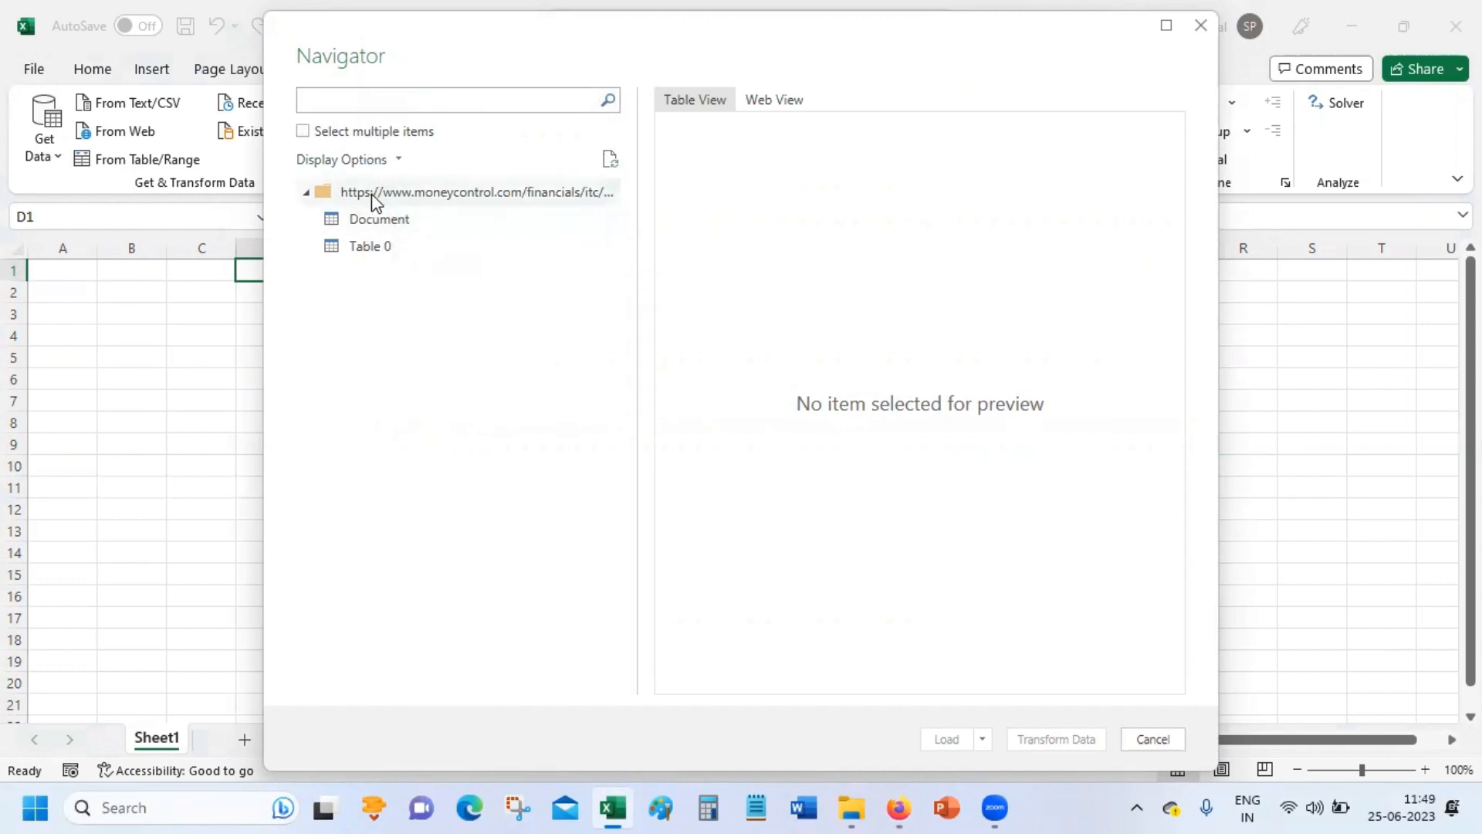
- Preview the Document and Table 0 items, and open Table 0 for transforming in Power Query Editor
click(373, 222)
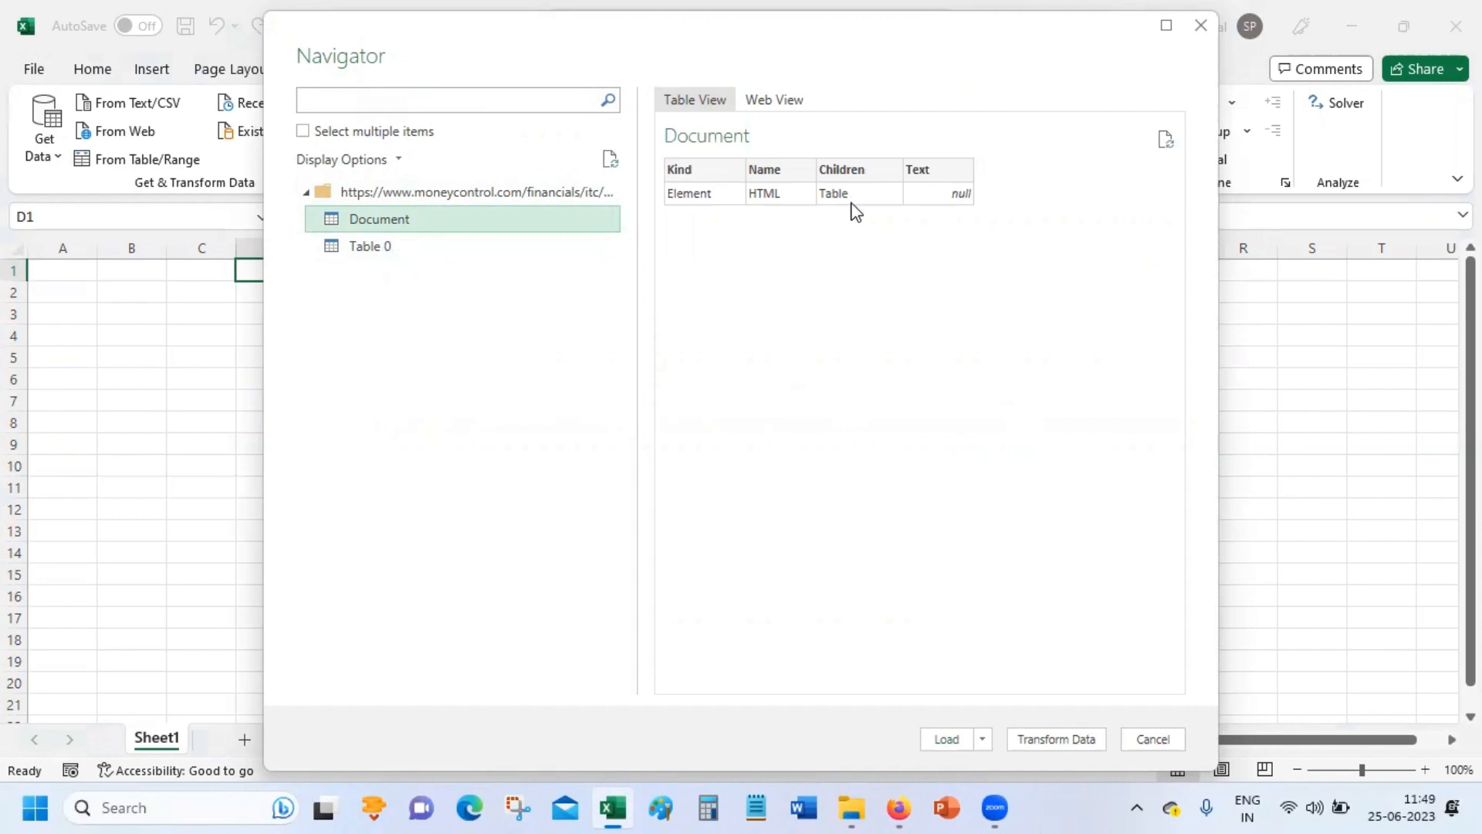
click(390, 249)
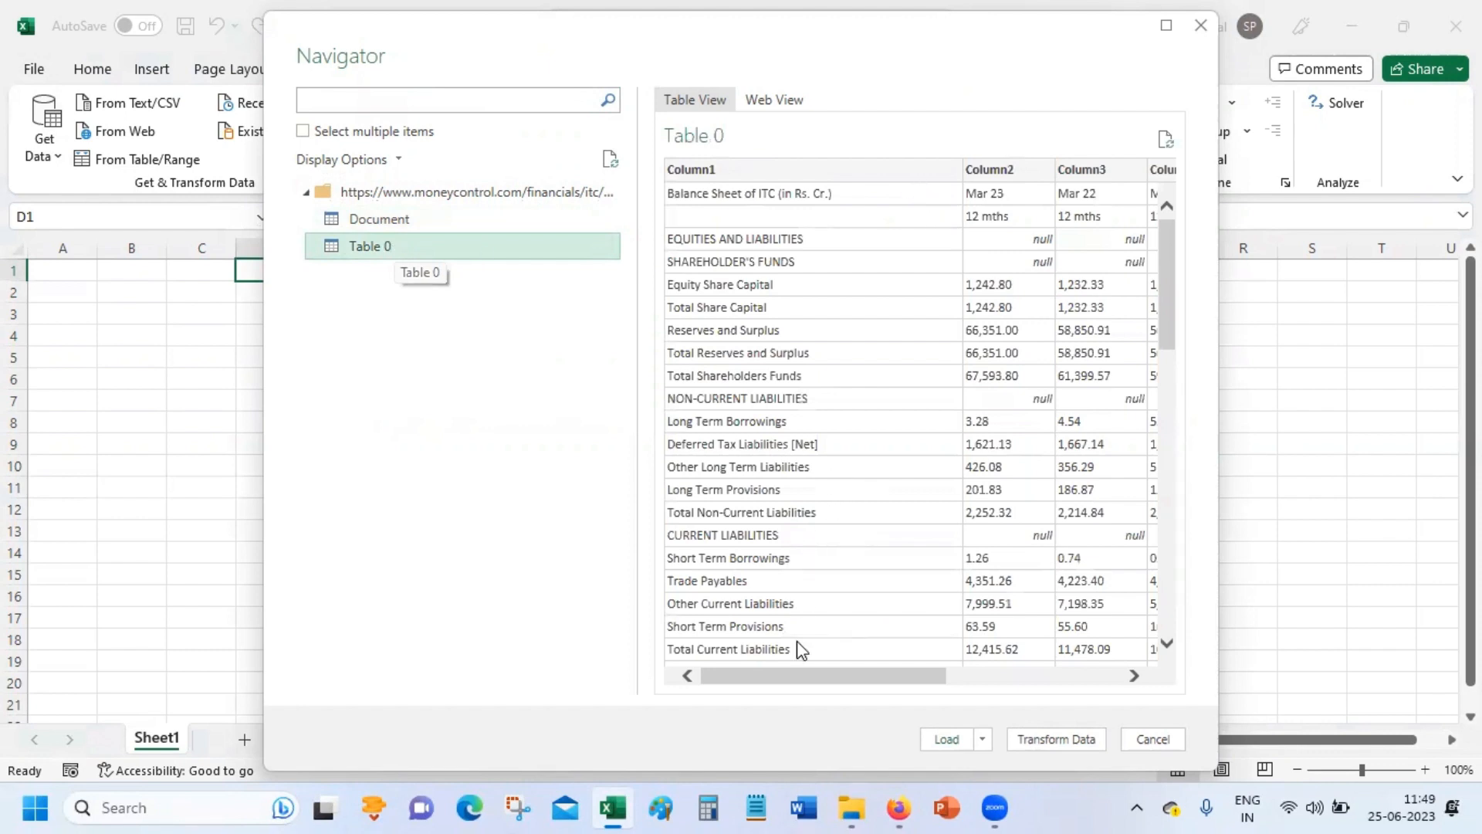
mouse_move(800, 685)
mouse_down()
mouse_move(1073, 691)
mouse_move(798, 666)
mouse_up()
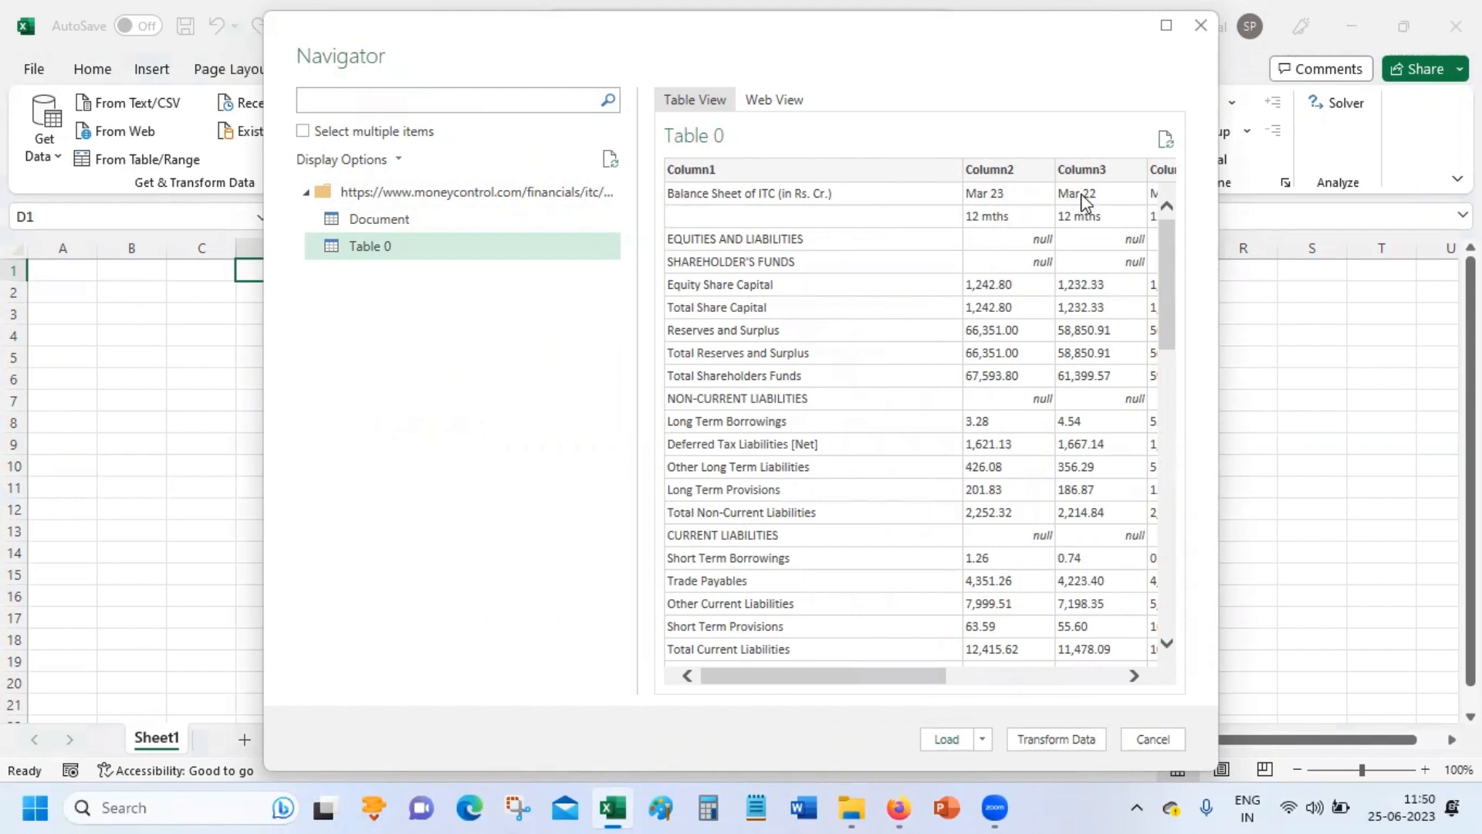
click(1058, 739)
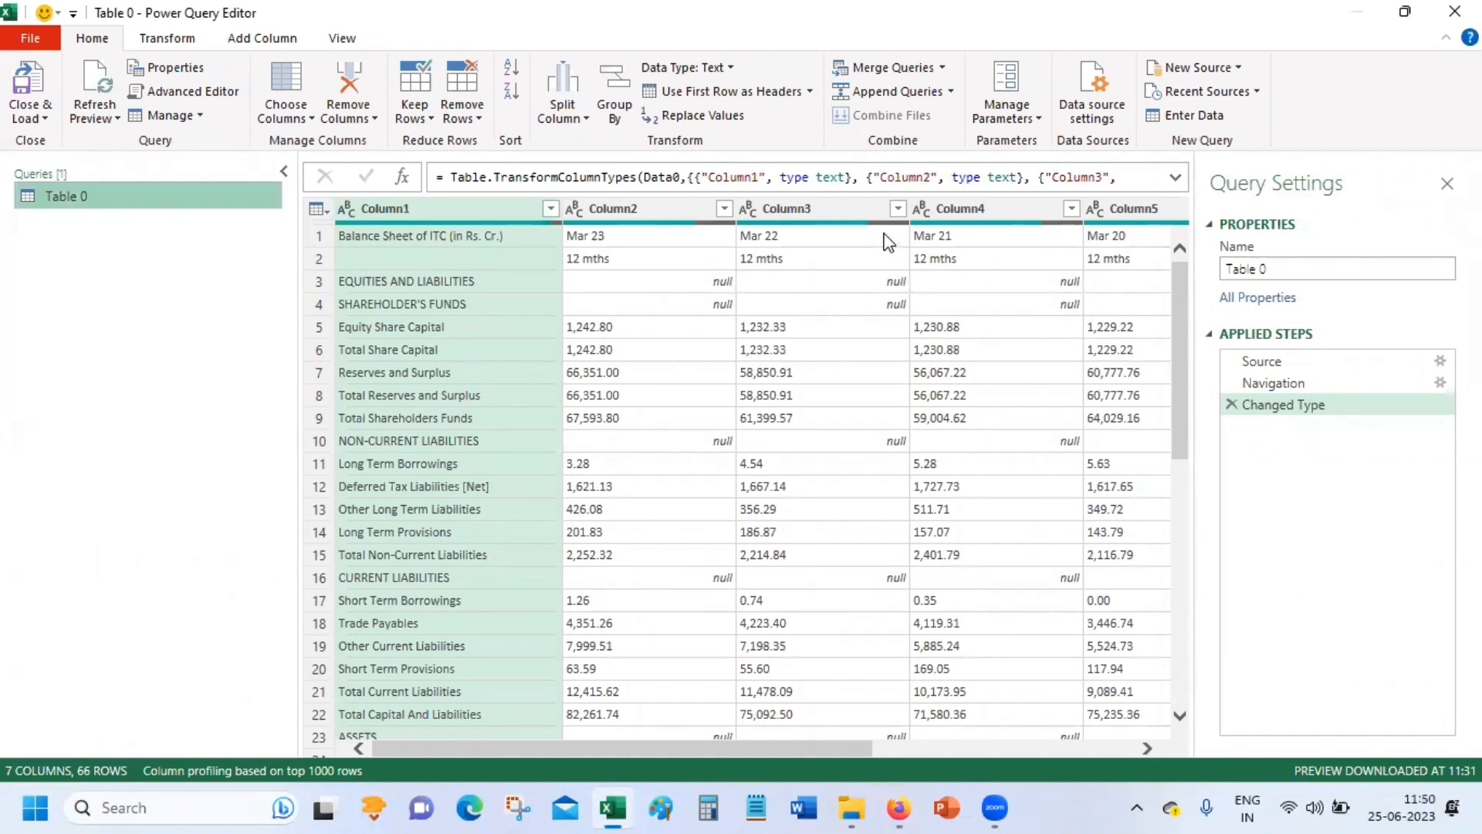
- Promote the first row of Table 0, with Mar 23 and the other periods, to column headers
click(675, 234)
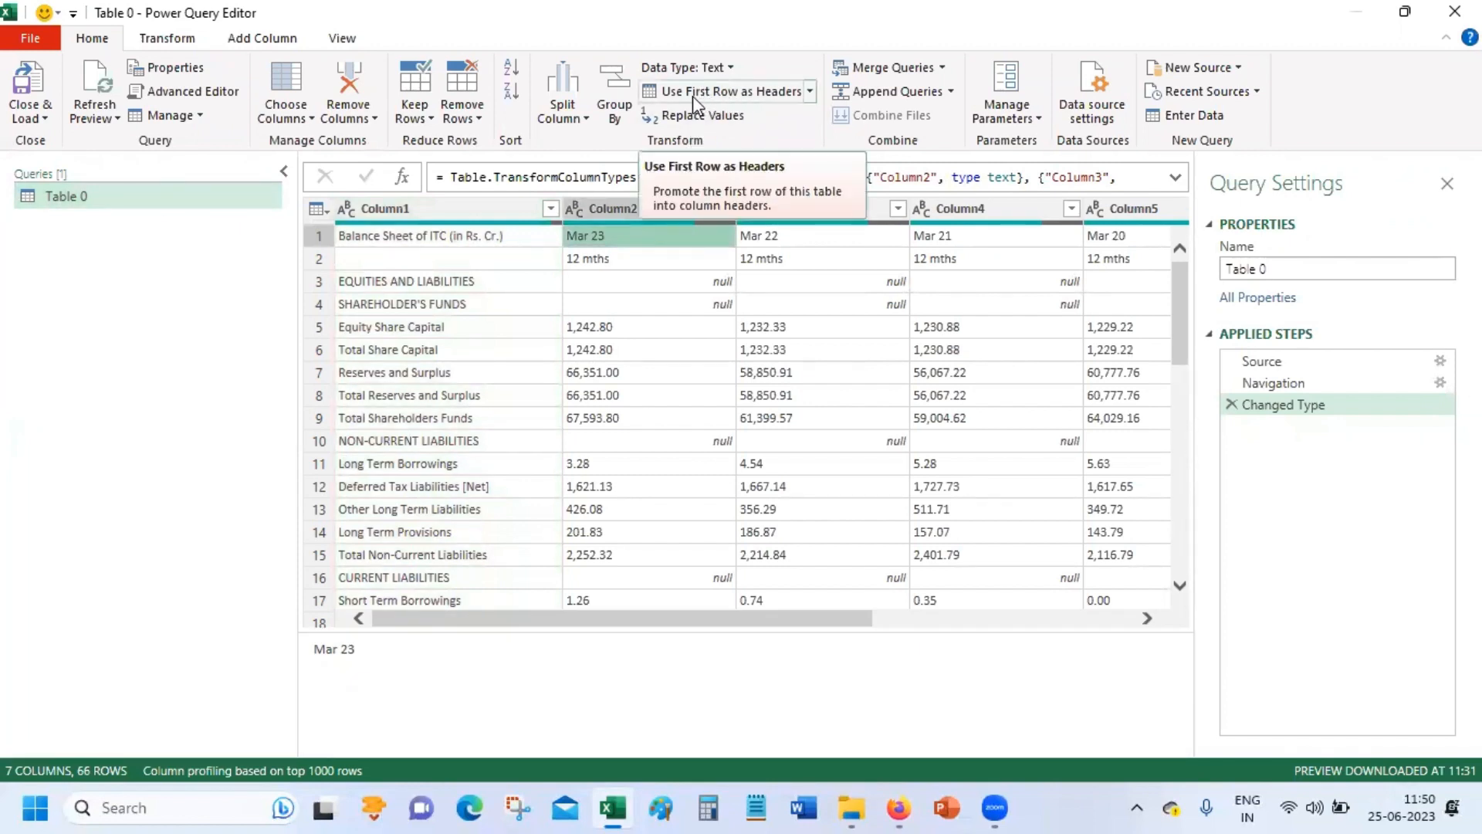
click(743, 94)
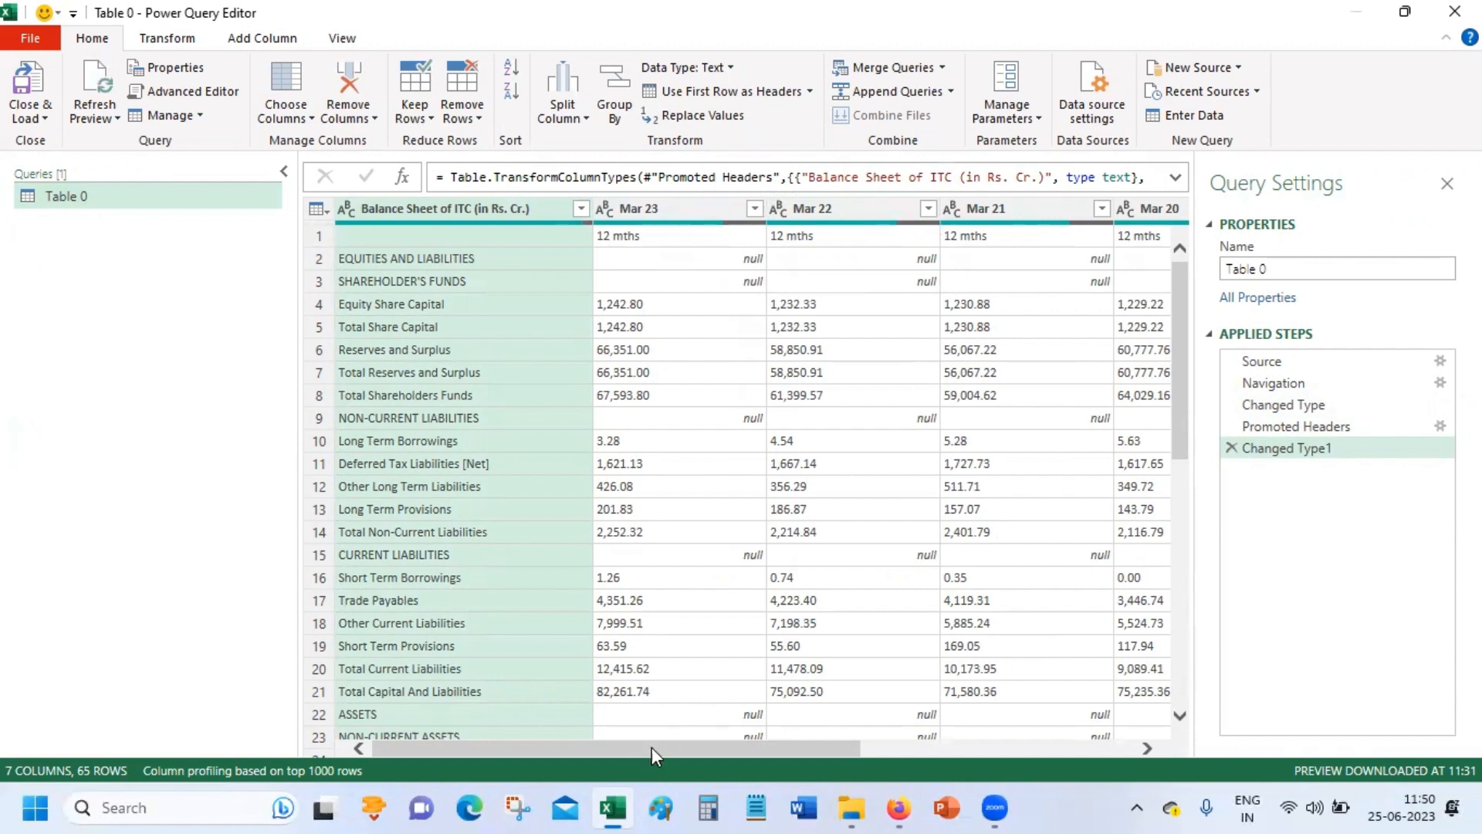
drag(651, 747, 501, 737)
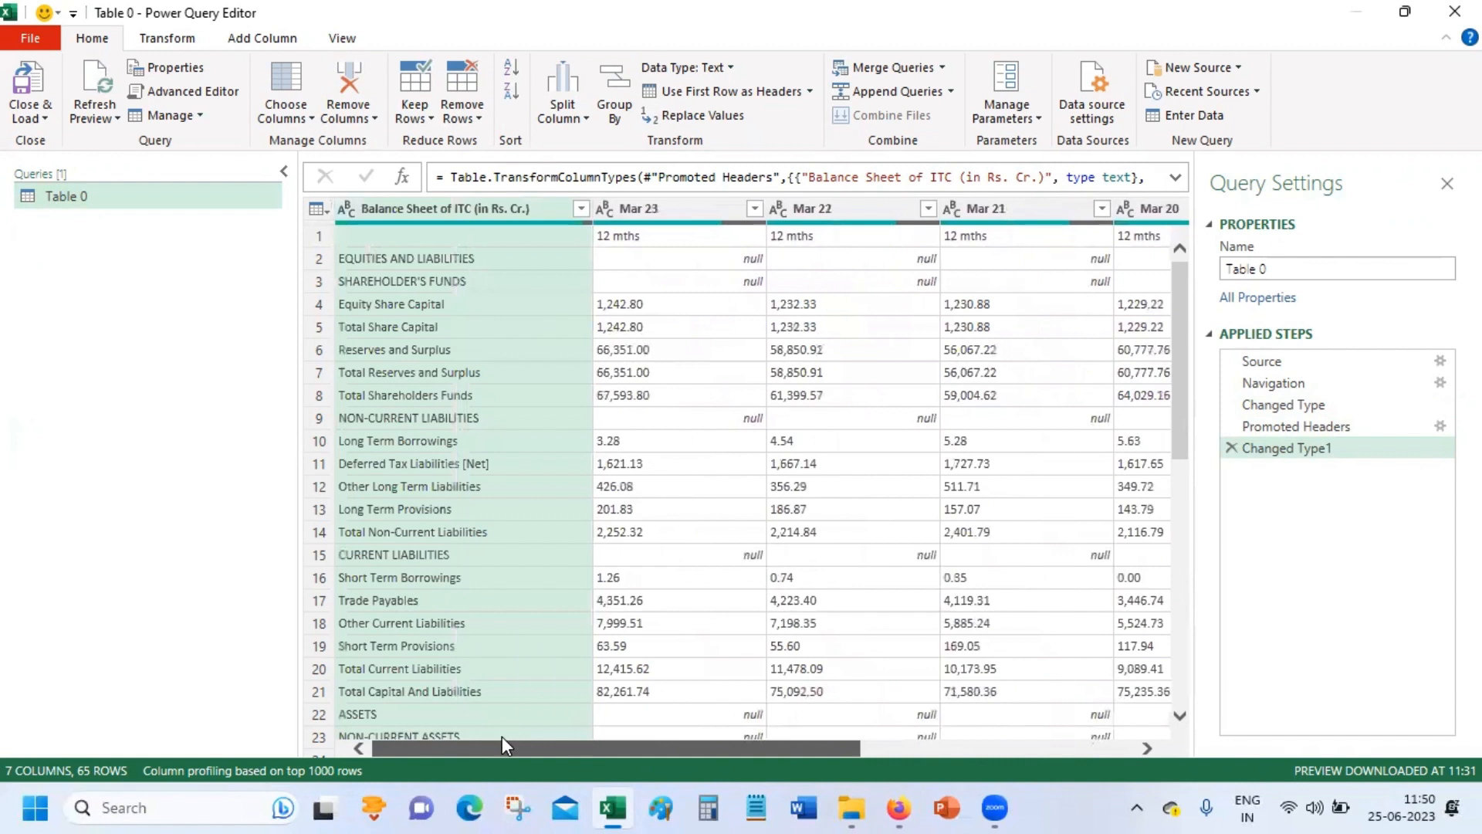
- Remove the top 1 row, which holds the 12 mths entries, from the table
click(568, 234)
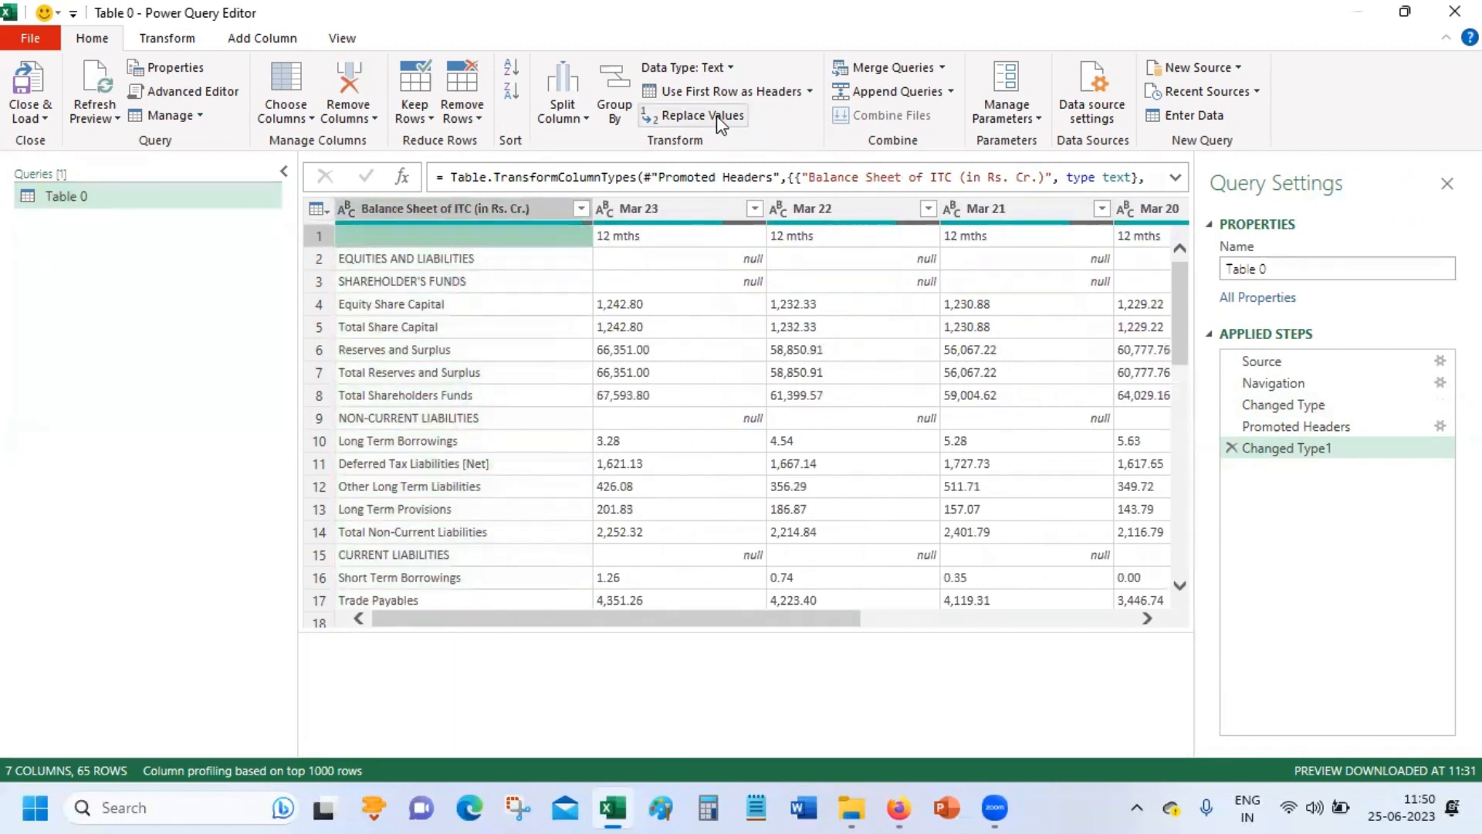
click(467, 120)
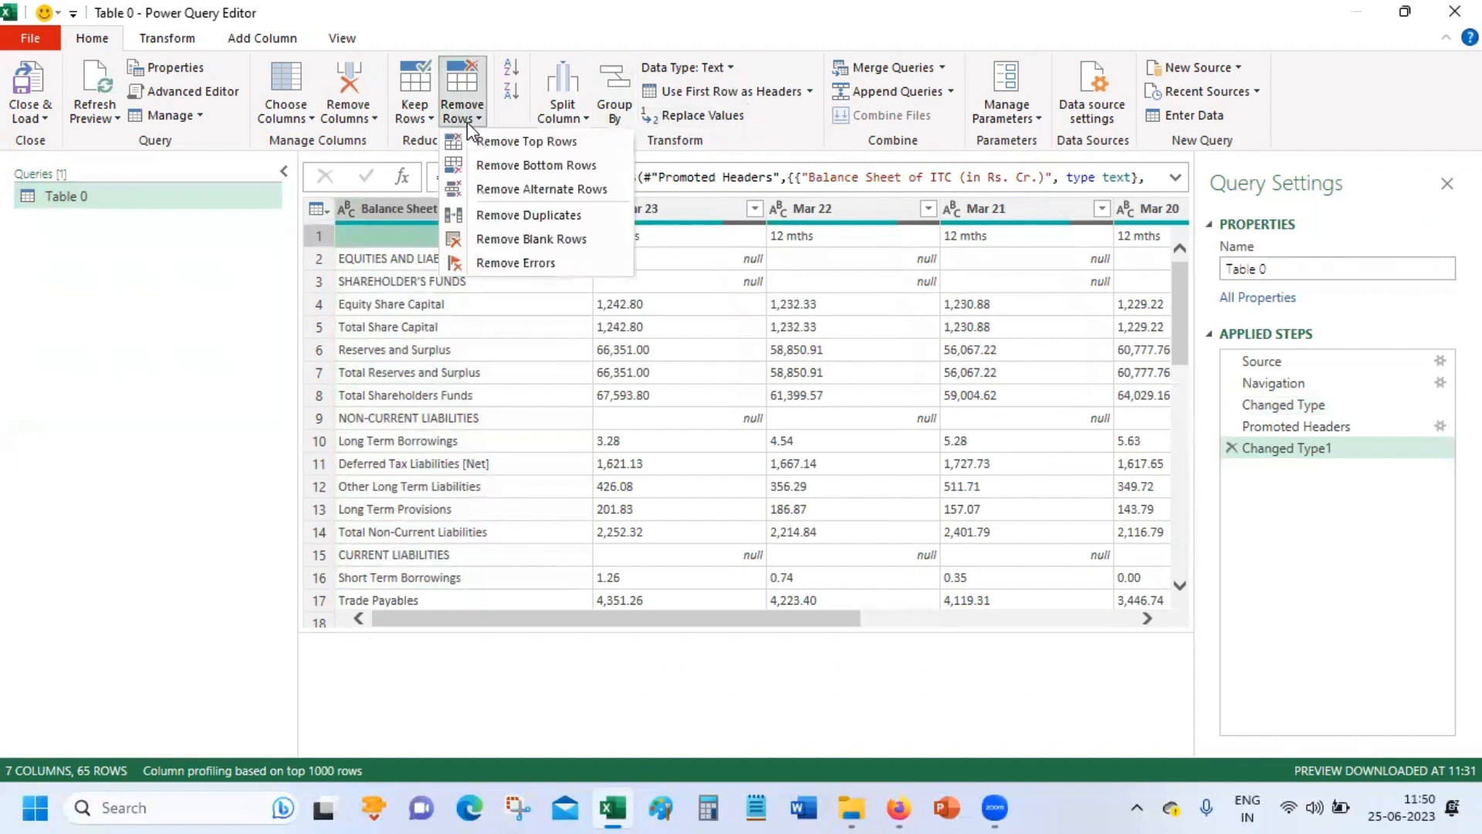
click(522, 140)
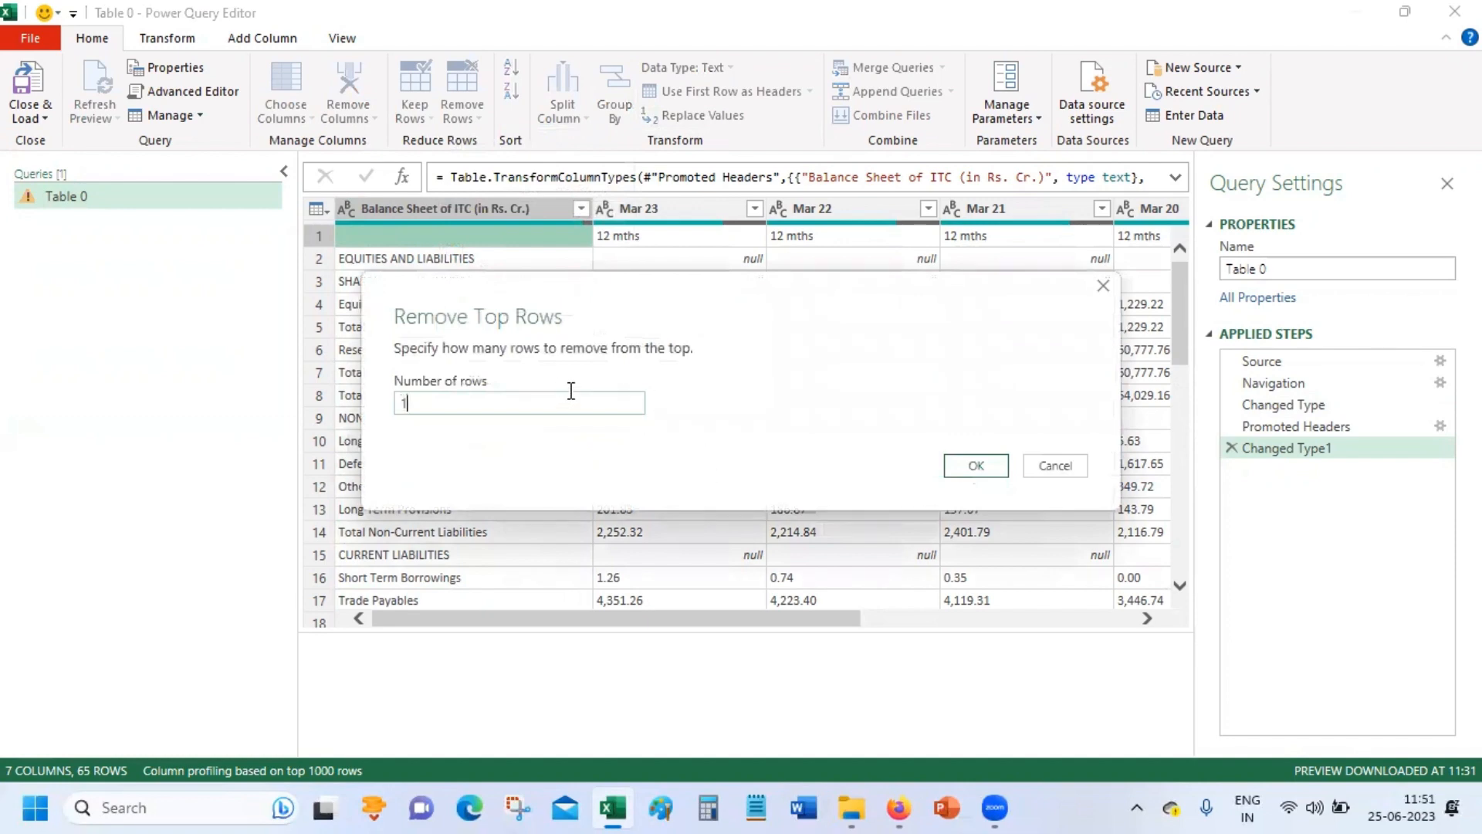
text(1)
click(977, 466)
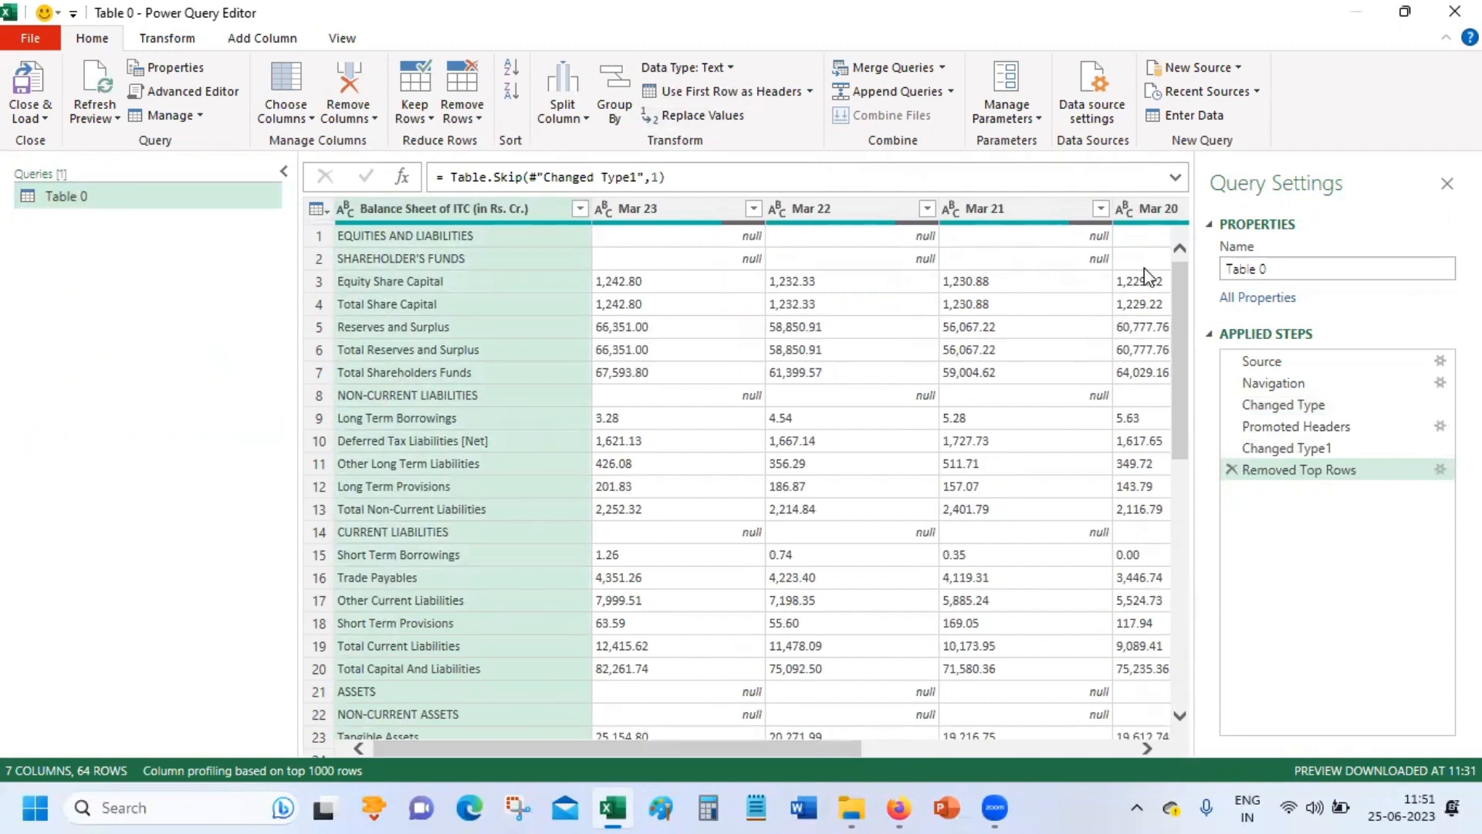
- Capitalize each word in the Balance Sheet of ITC (in Rs. Cr.) column
drag(1185, 284, 1164, 652)
scroll(1156, 312, up, 3)
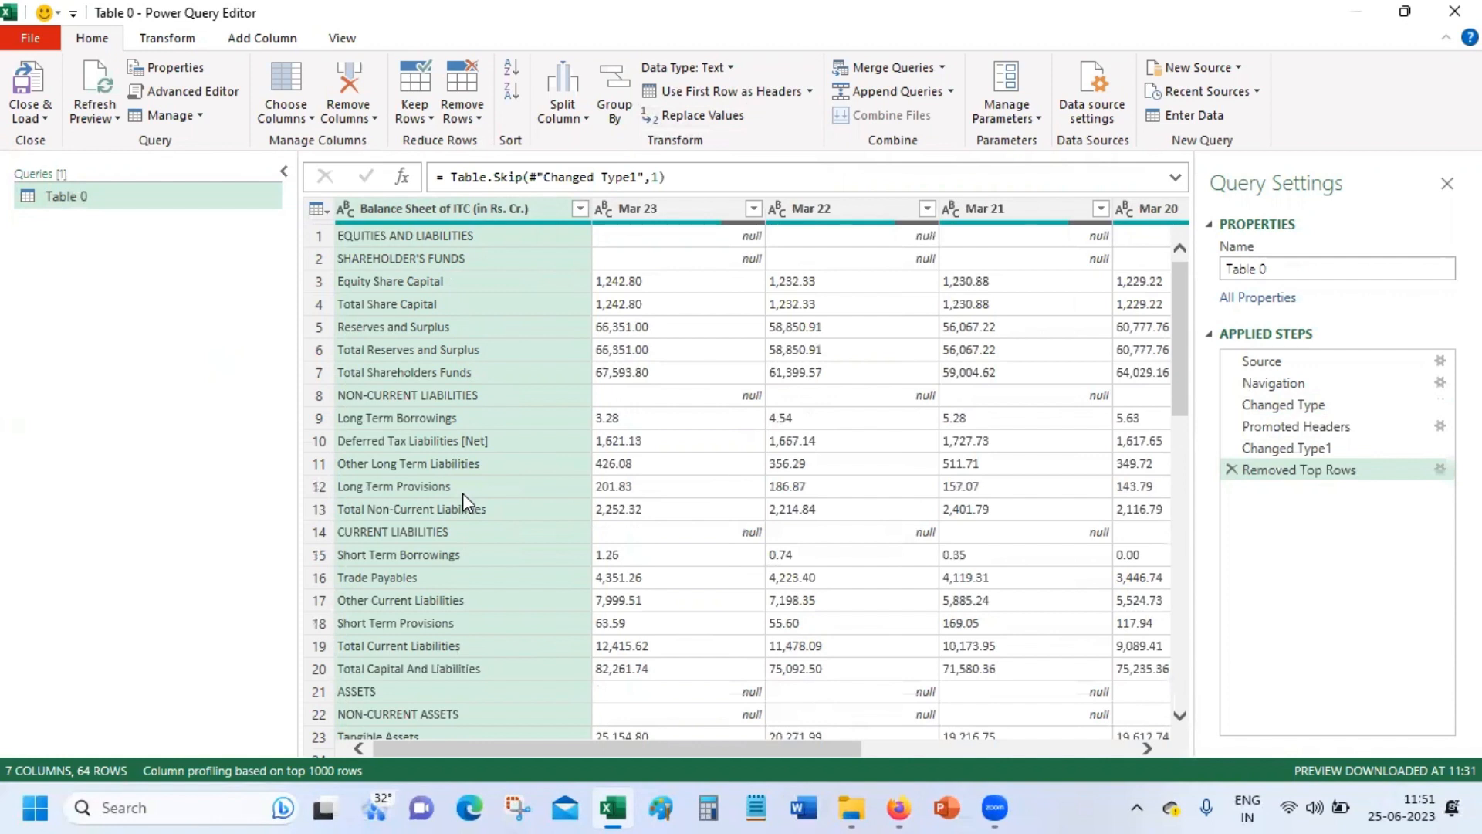
right_click(415, 213)
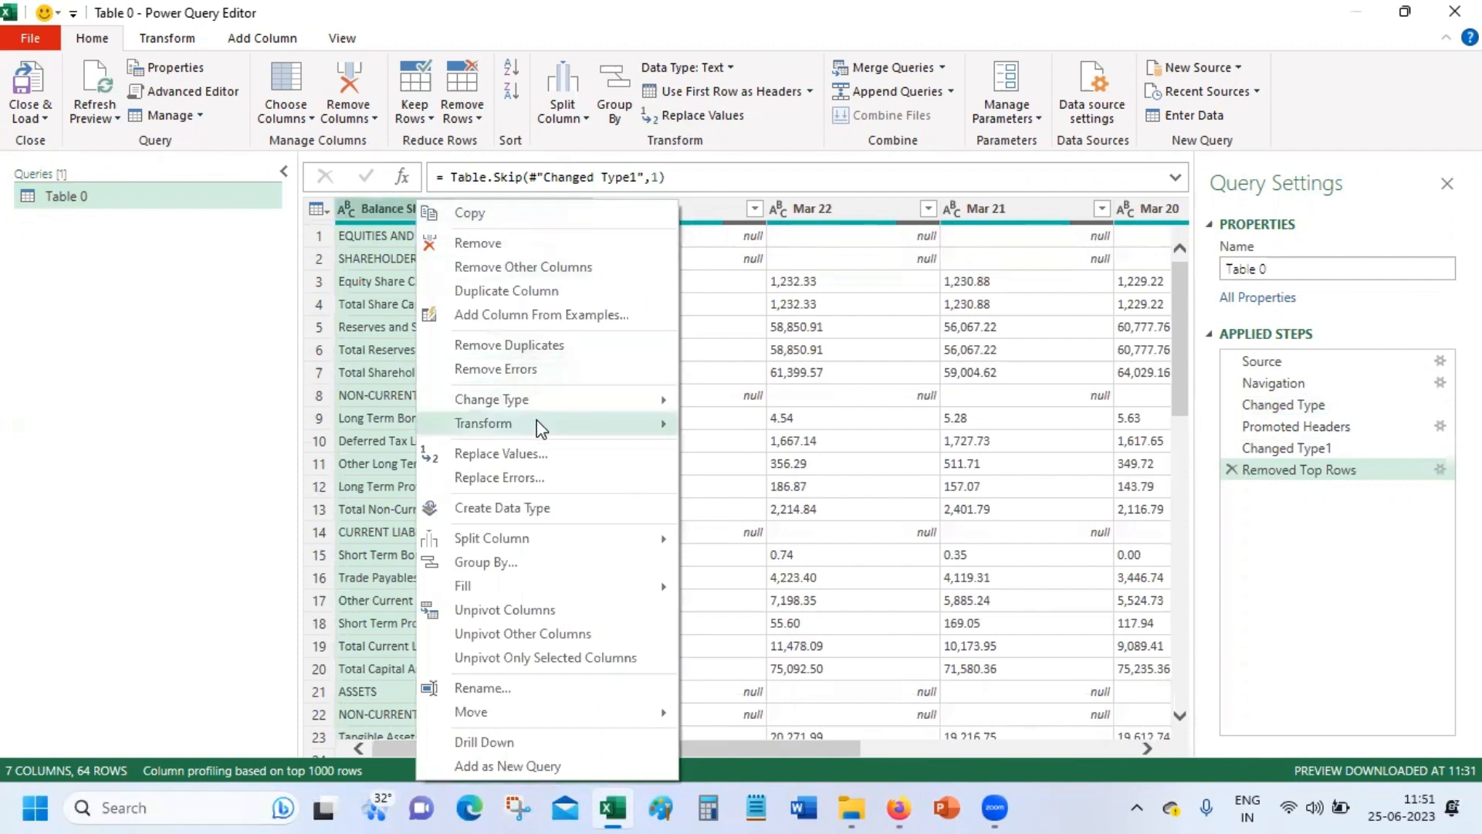
mouse_move(537, 423)
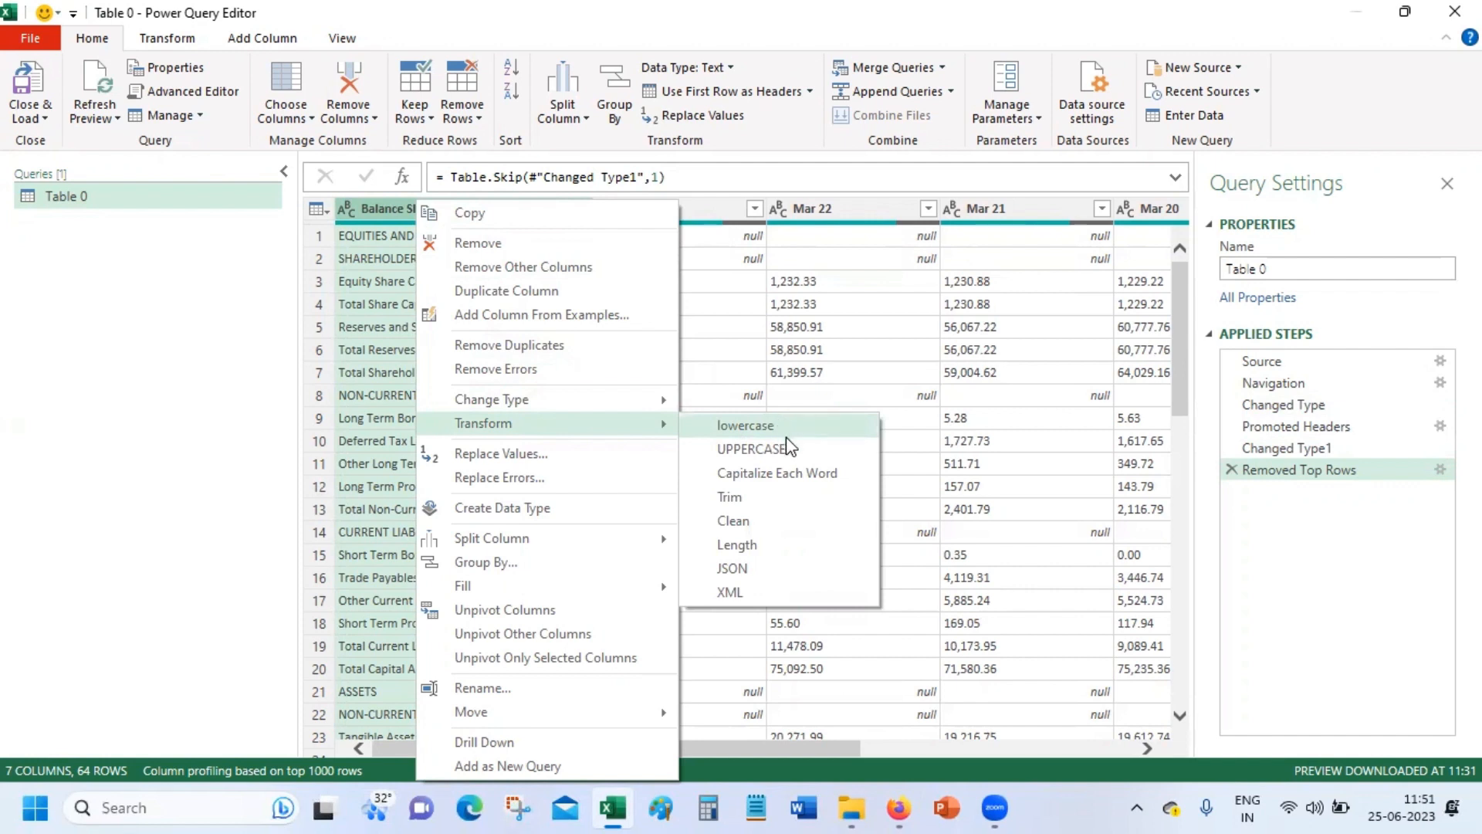
click(808, 482)
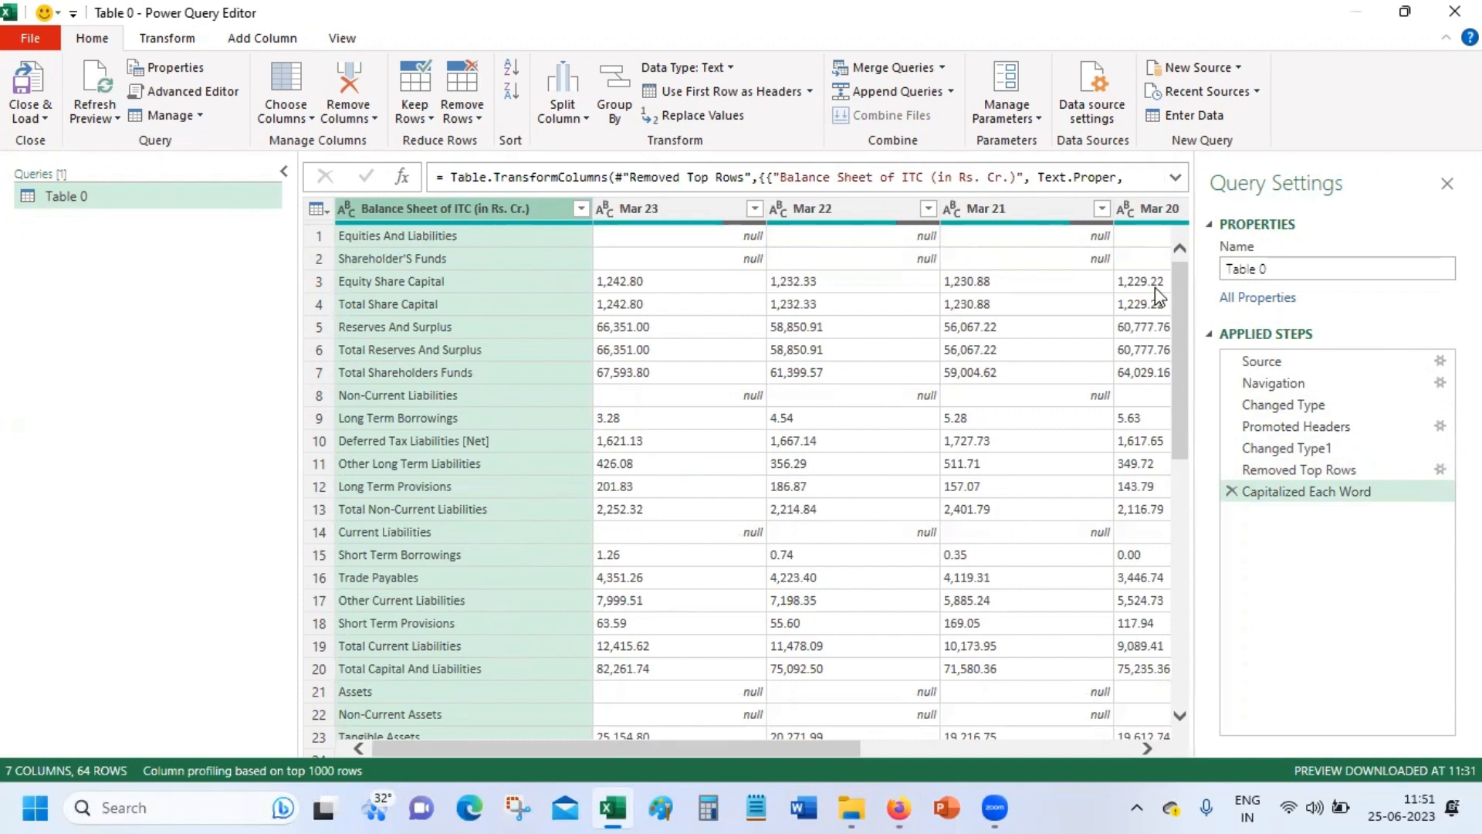
- Check the capitalized item names down the table and delete the Capitalized Each Word step from the query
drag(1174, 312, 1179, 609)
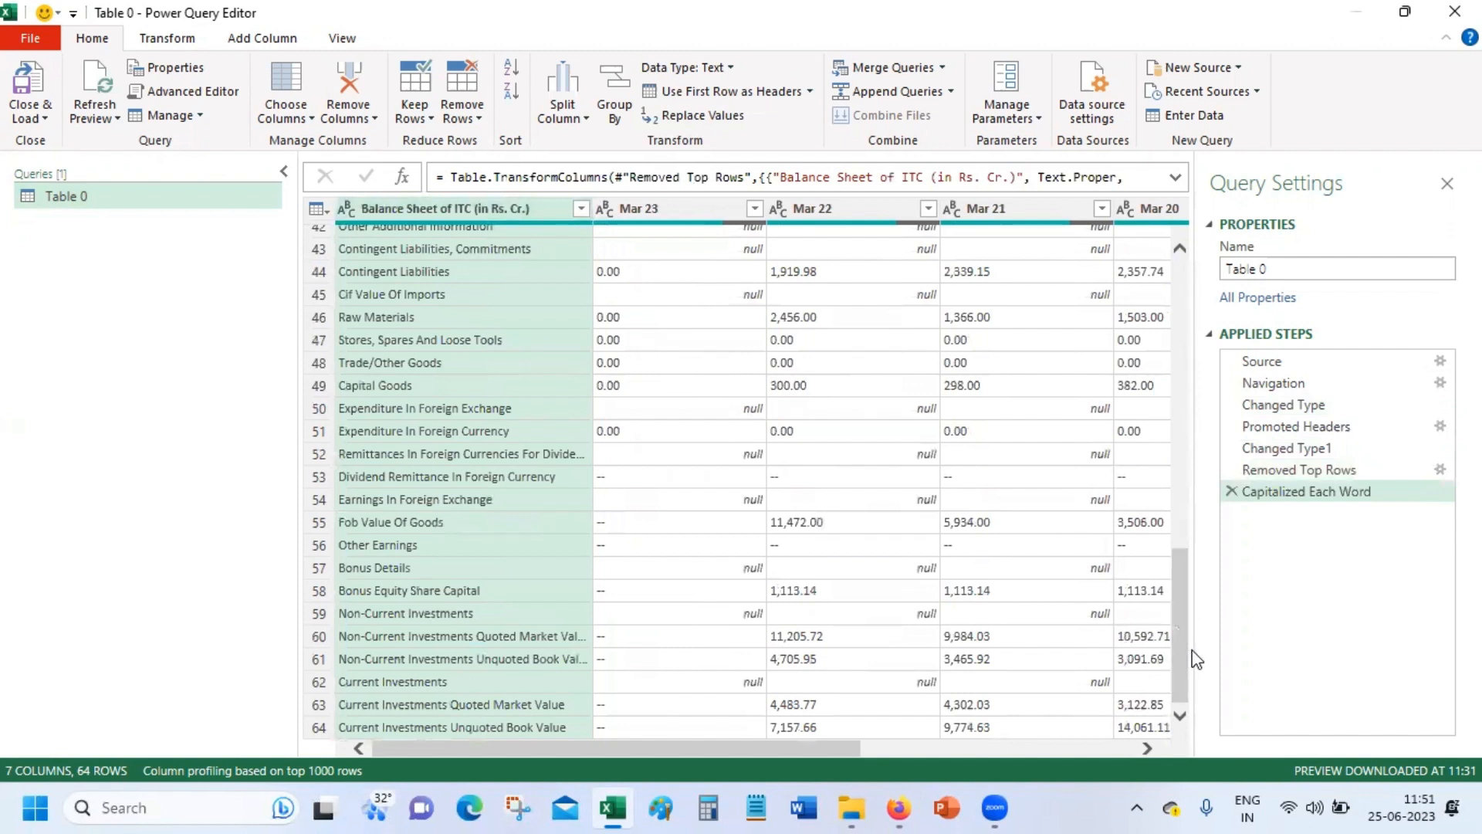
drag(807, 748, 729, 755)
drag(1174, 602, 1174, 208)
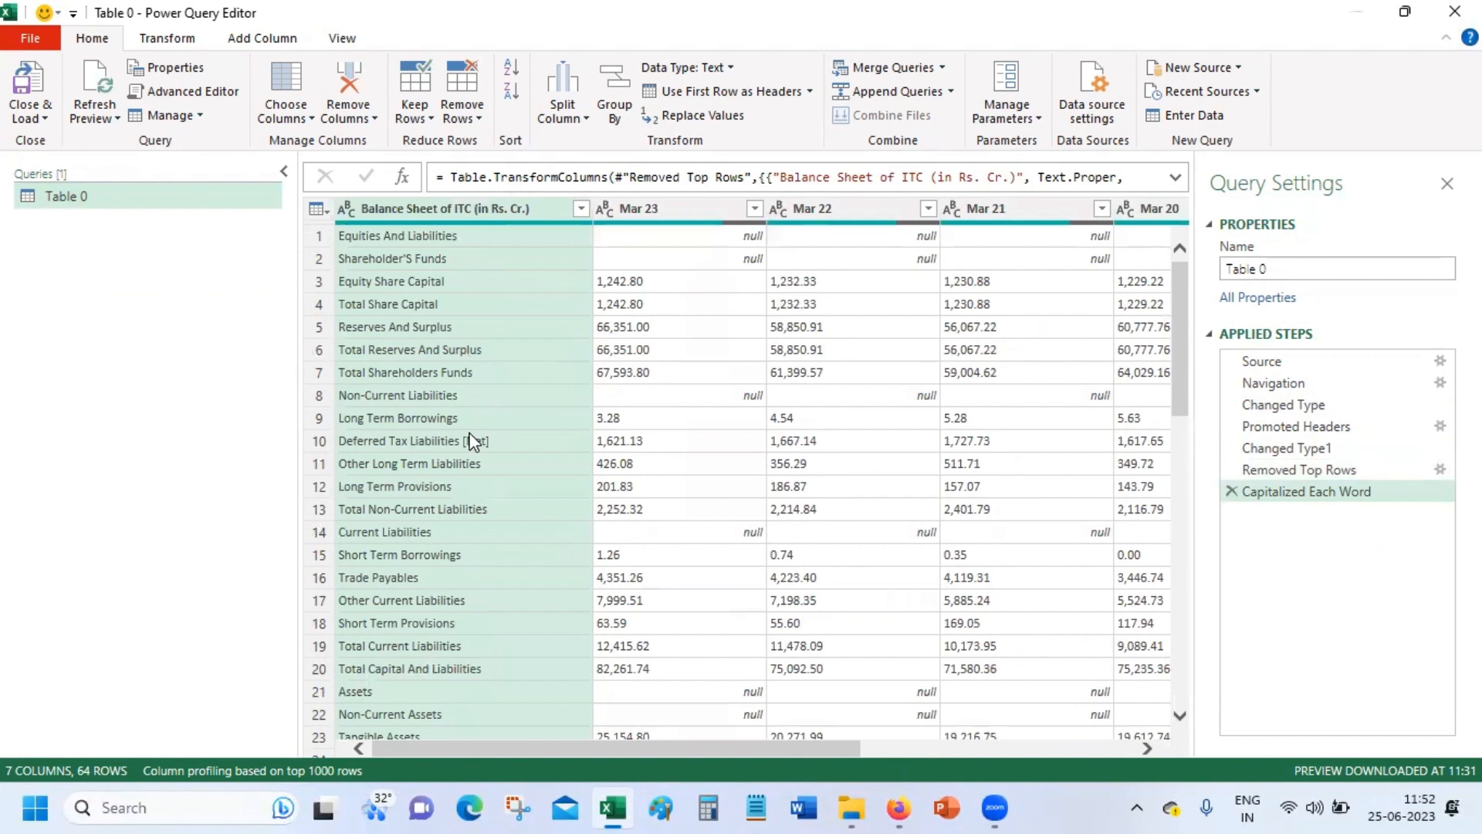
click(1232, 492)
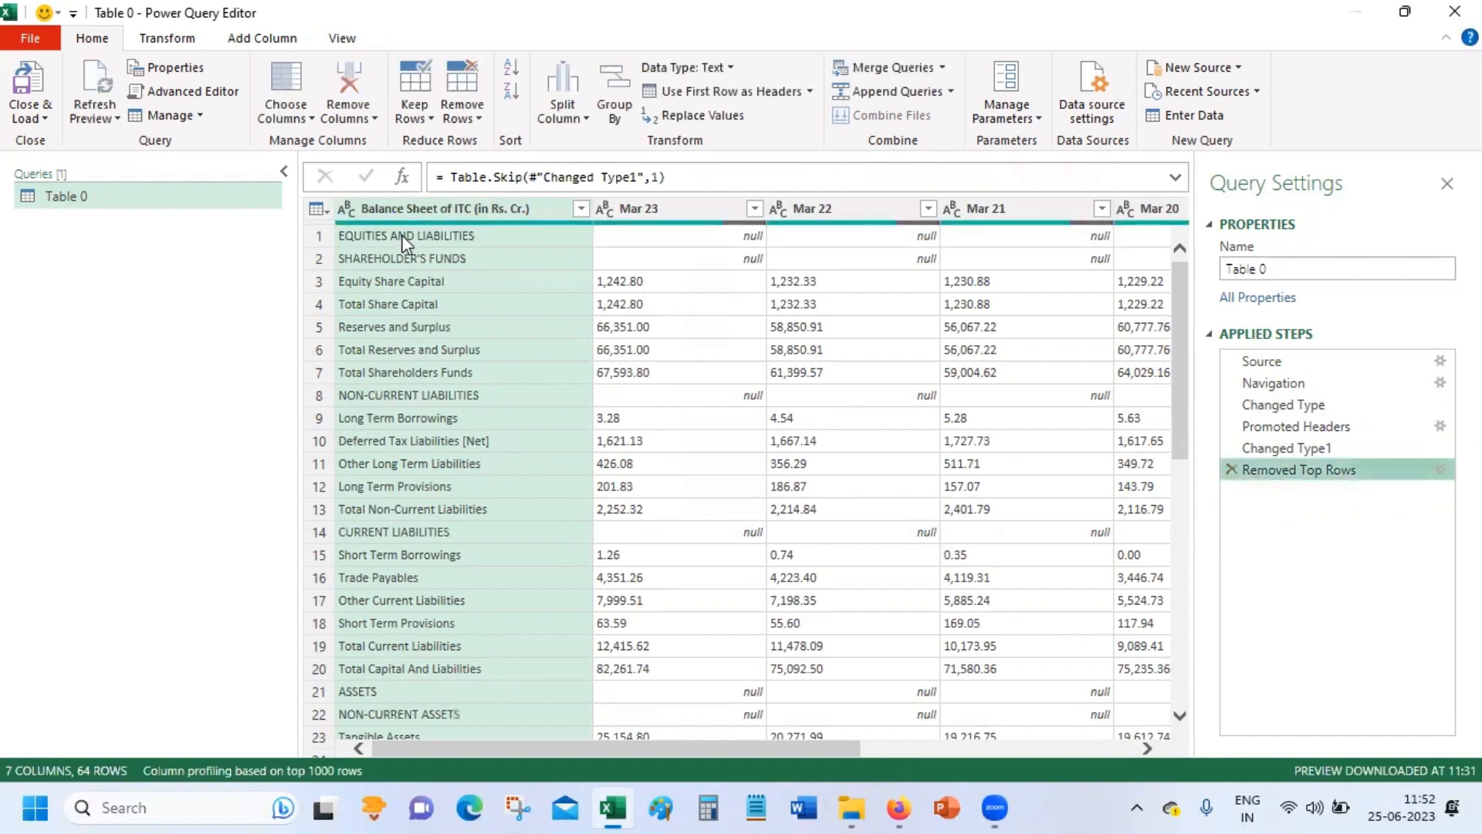
- Close the query editor and load the cleaned Table 0 into a worksheet
click(443, 397)
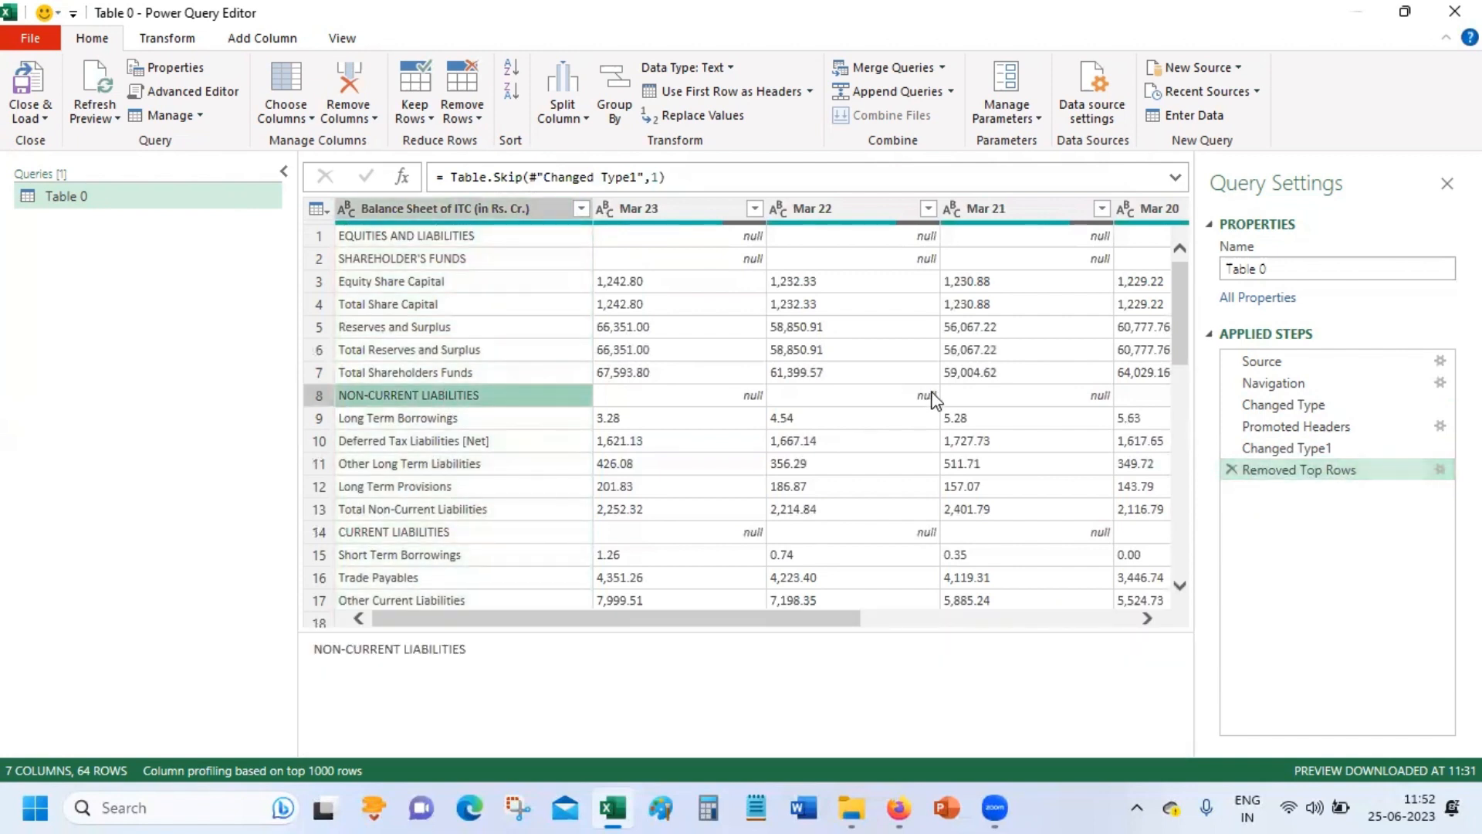
click(37, 114)
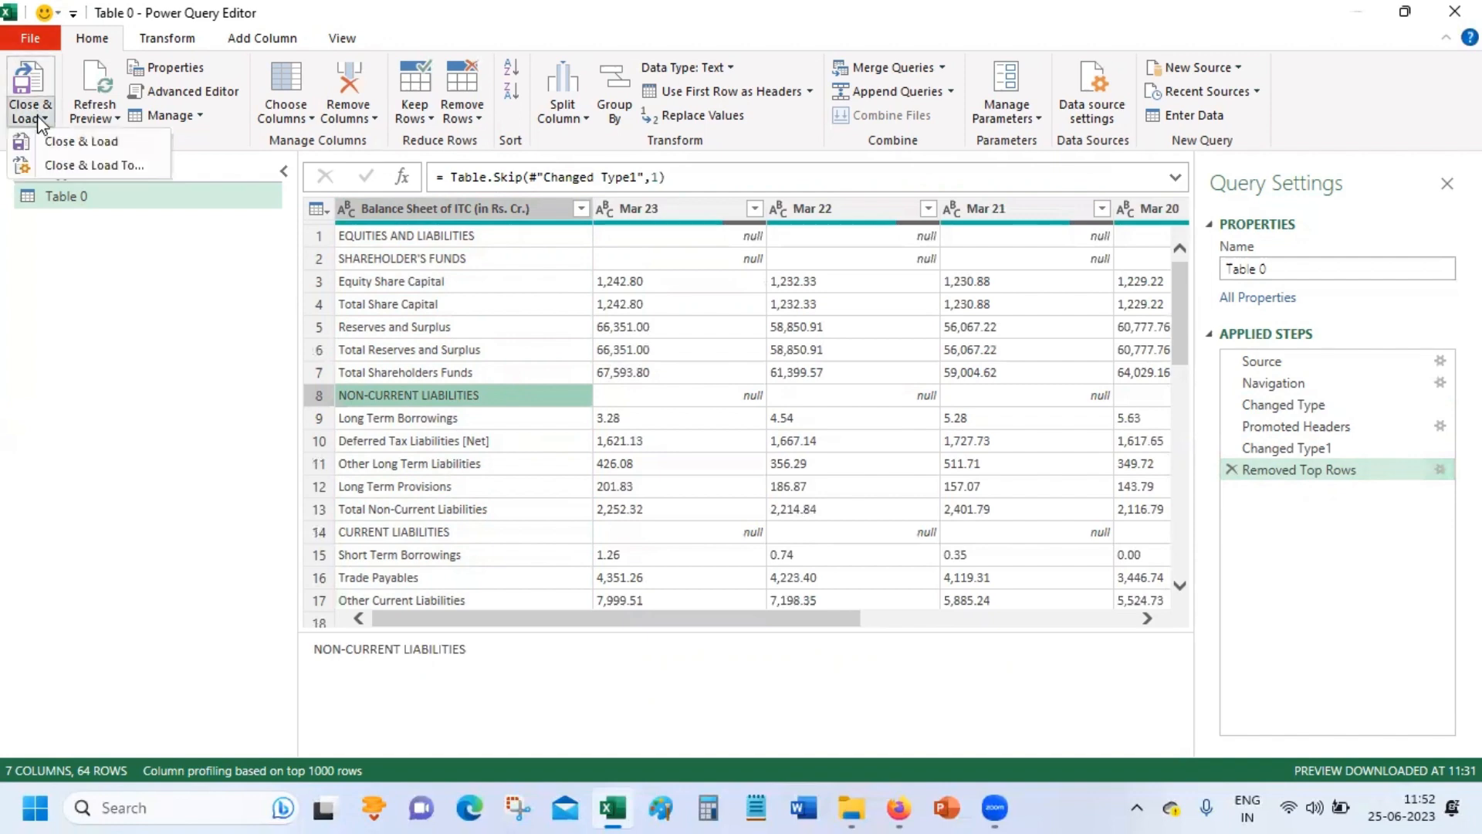
click(93, 144)
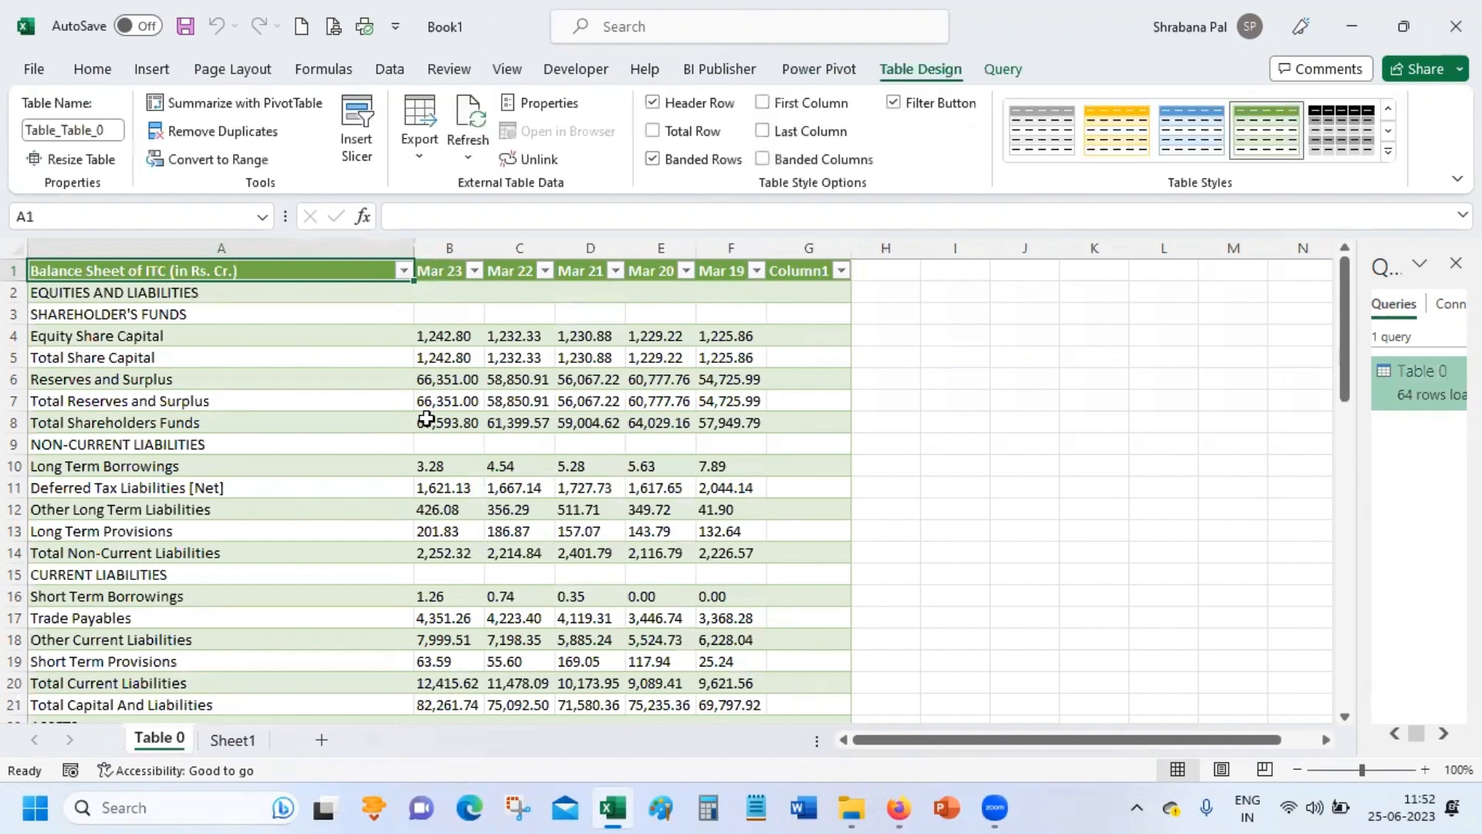
- Review the loaded balance sheet down to its last row and widen the Queries & Connections pane
click(364, 335)
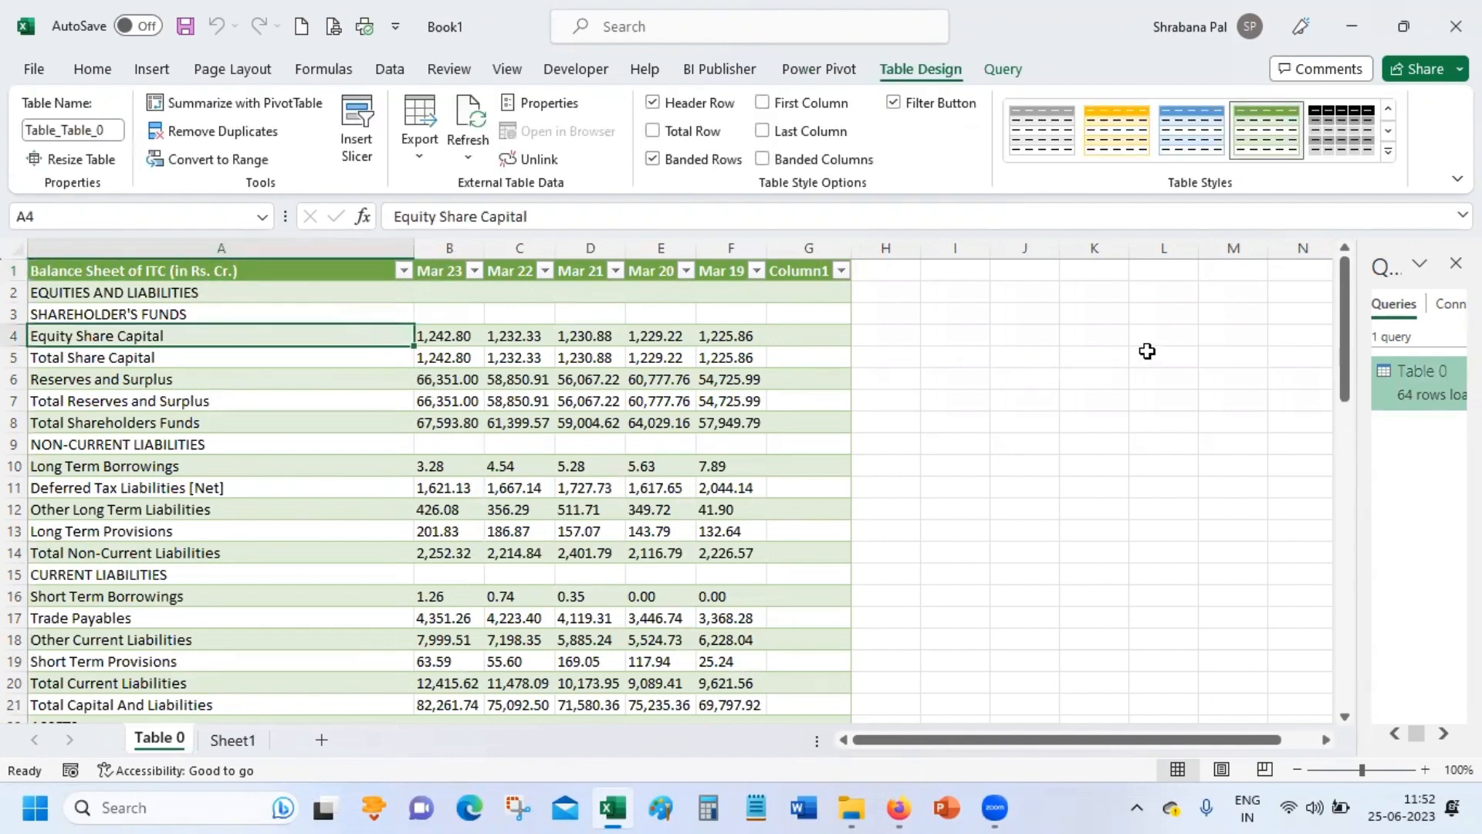
drag(1351, 301, 1325, 645)
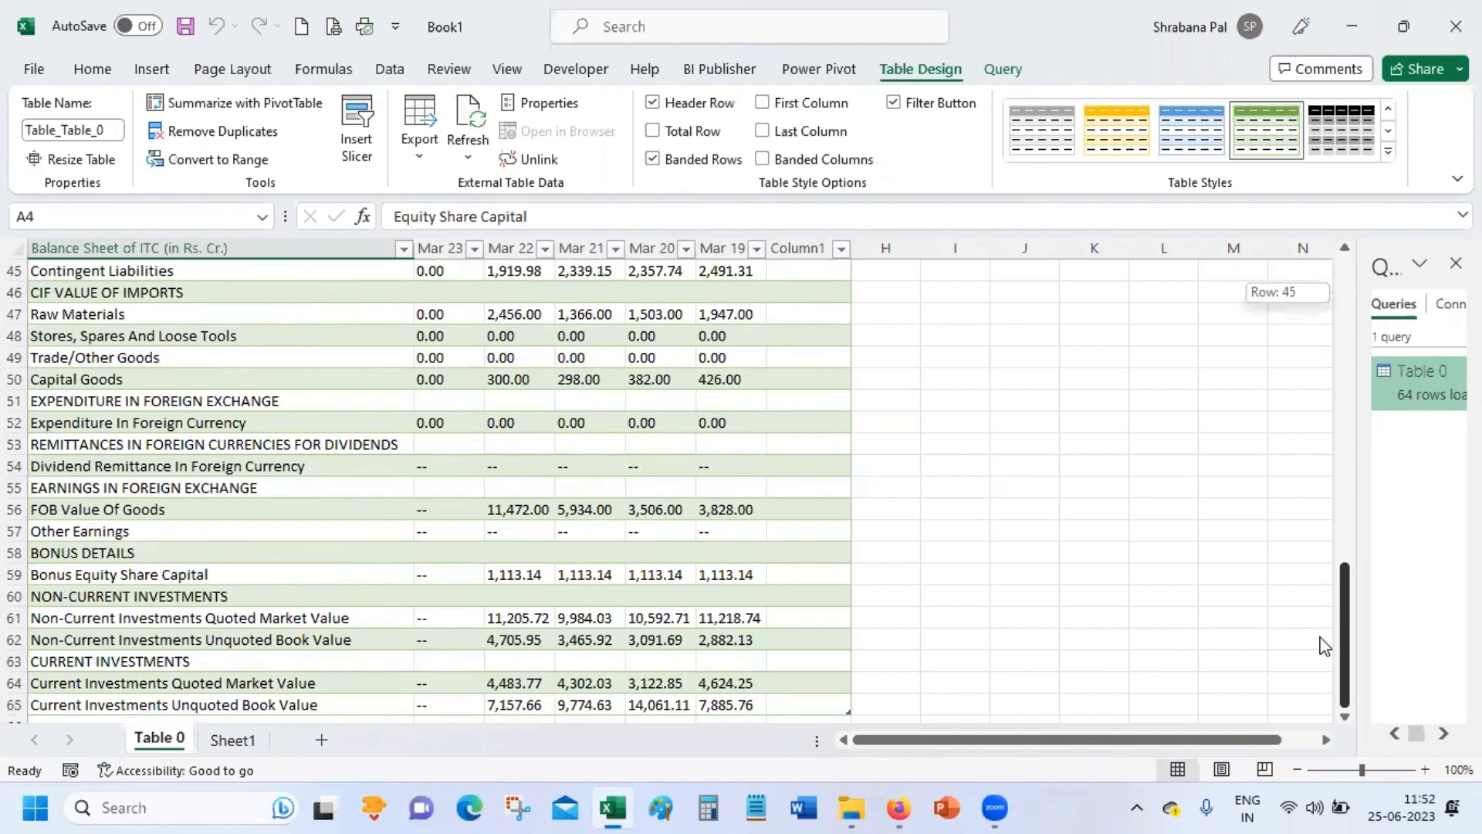
drag(1325, 646, 1313, 209)
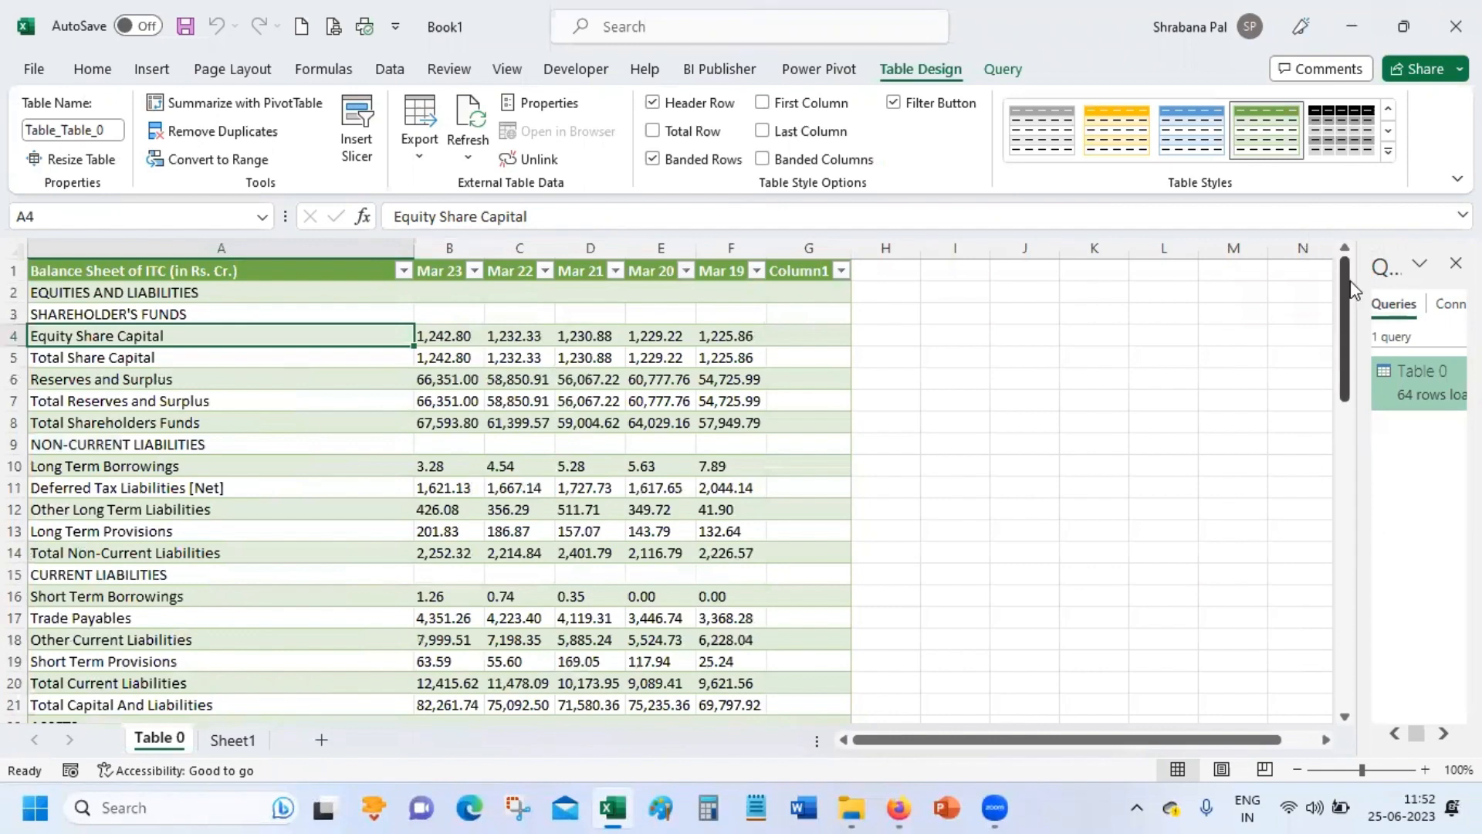
drag(1359, 283, 1001, 249)
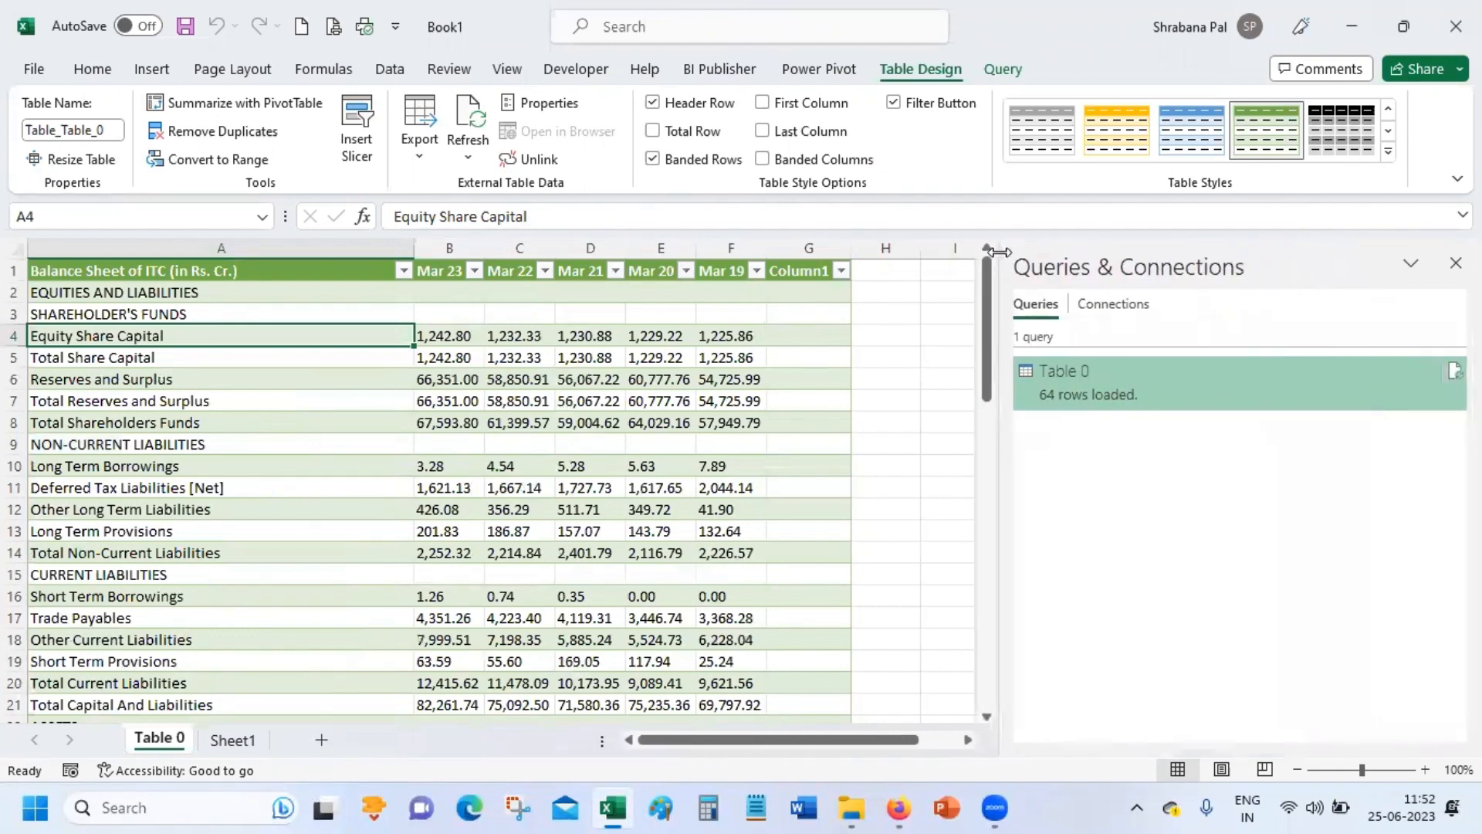
- Start saving the workbook as a new file and browse from 16-Analysing Data to the 8-Power Query folder
click(31, 72)
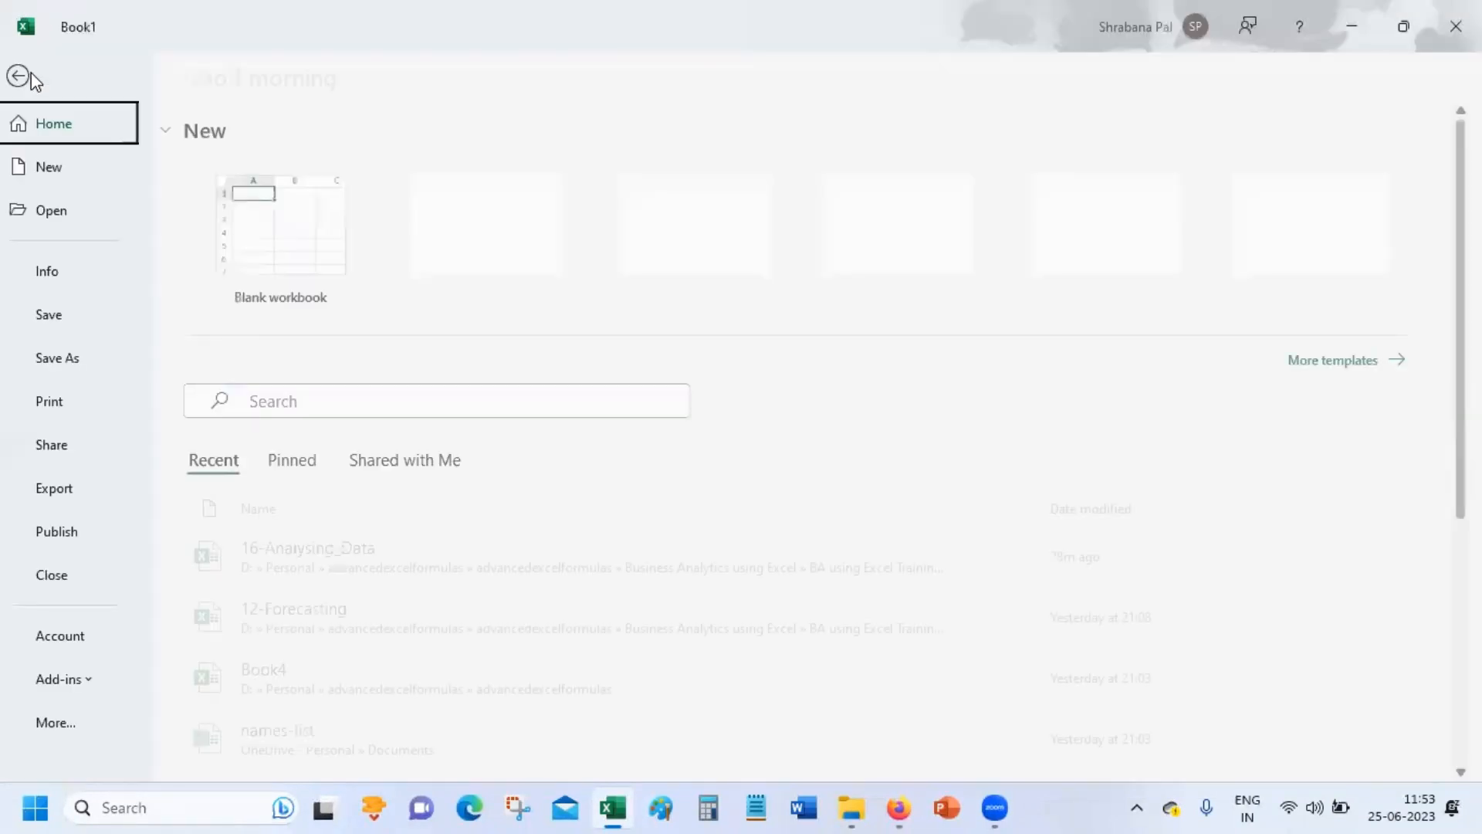
click(64, 368)
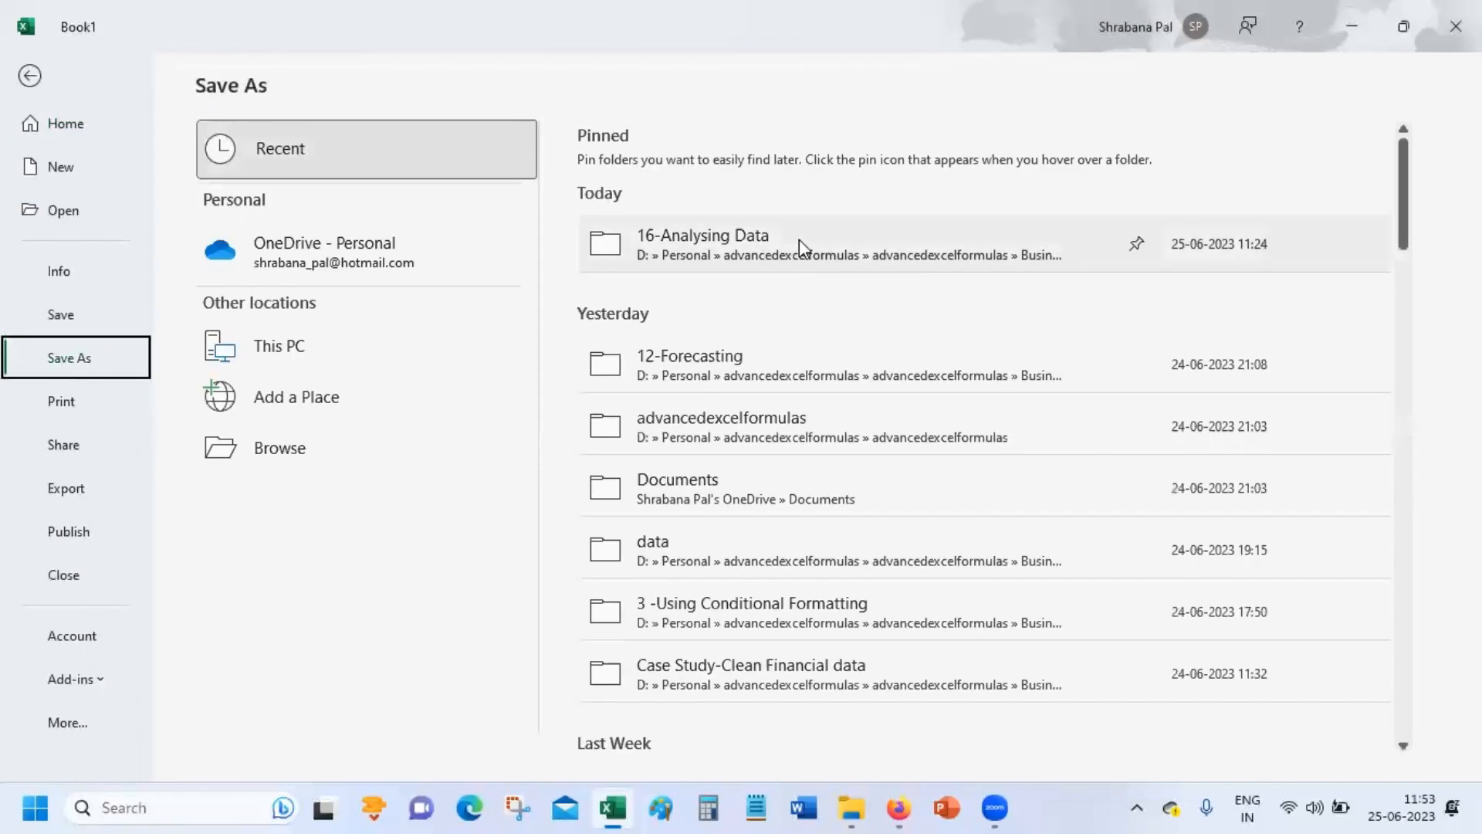
click(799, 239)
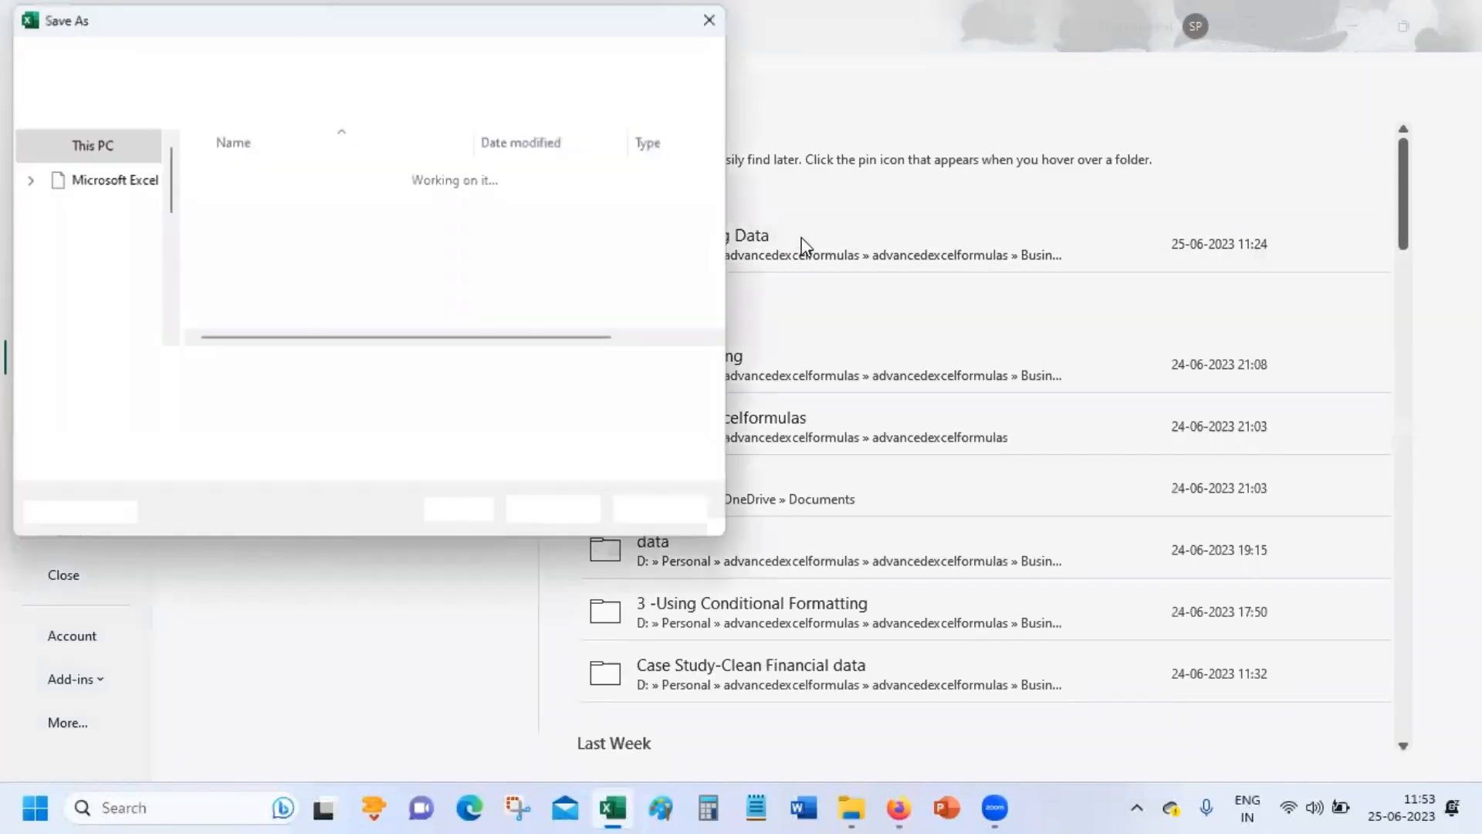
click(224, 63)
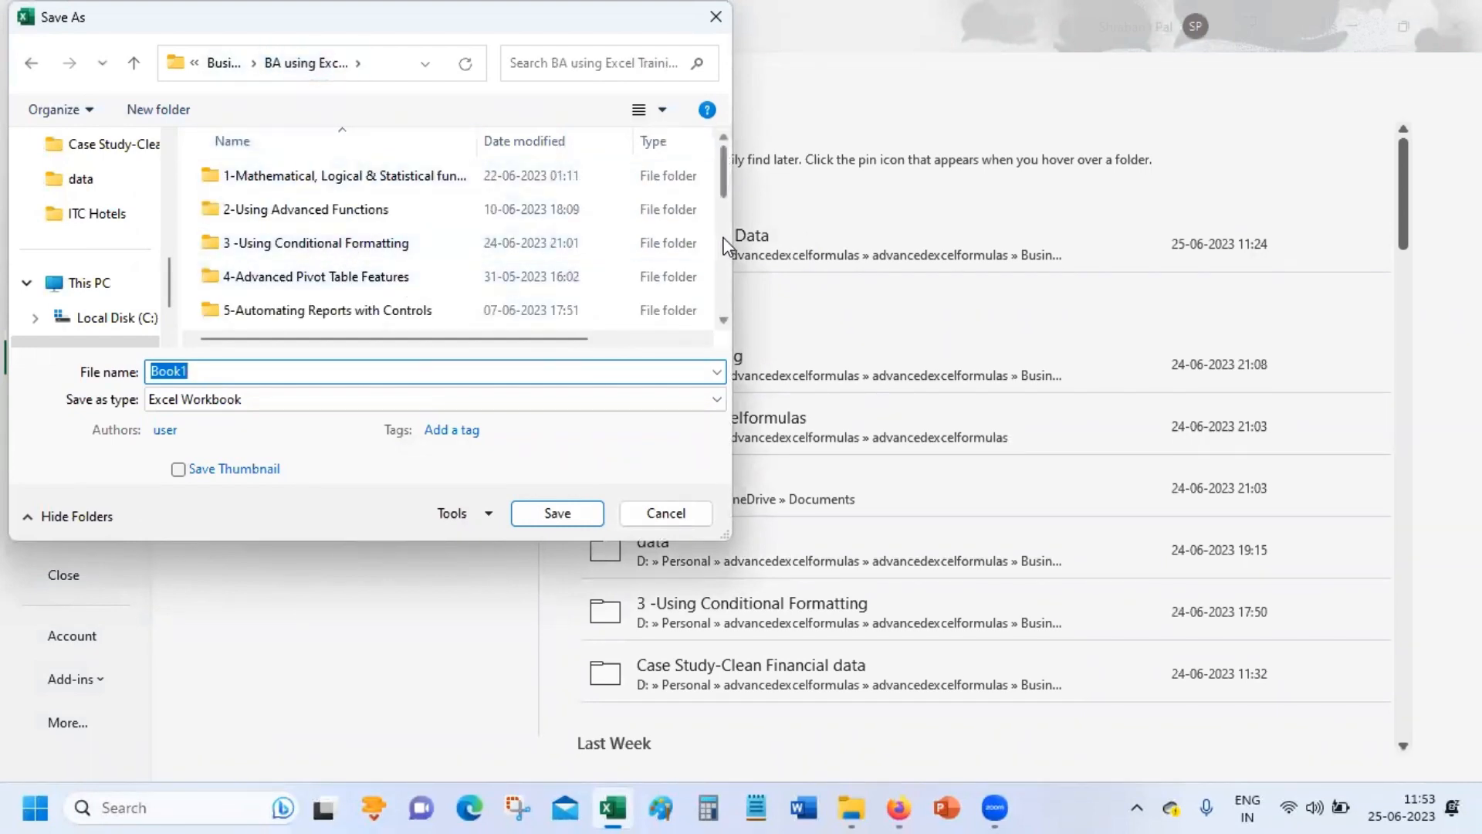
scroll(712, 247, down, 2)
scroll(382, 248, down, 2)
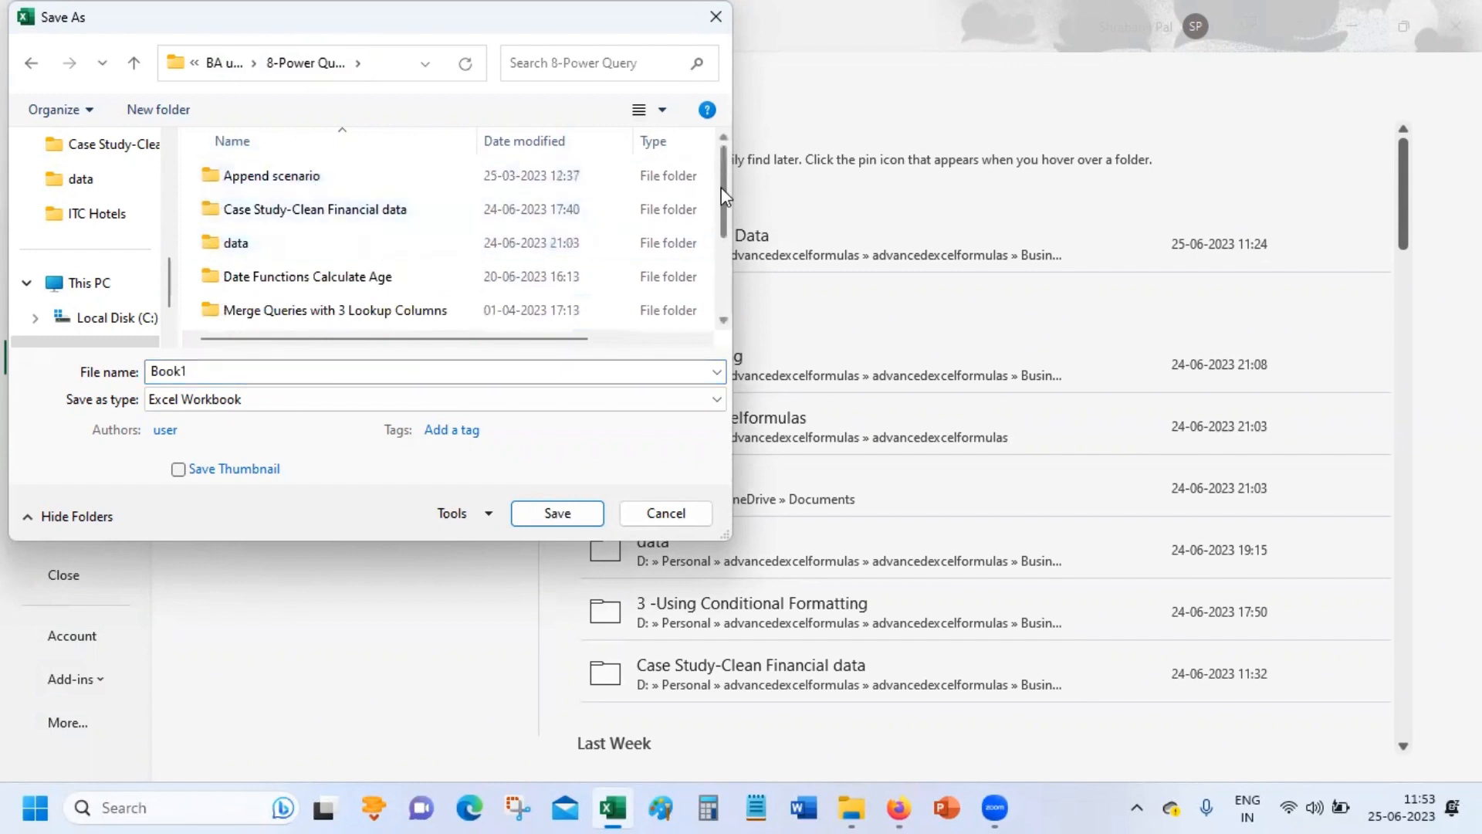
drag(721, 187, 721, 141)
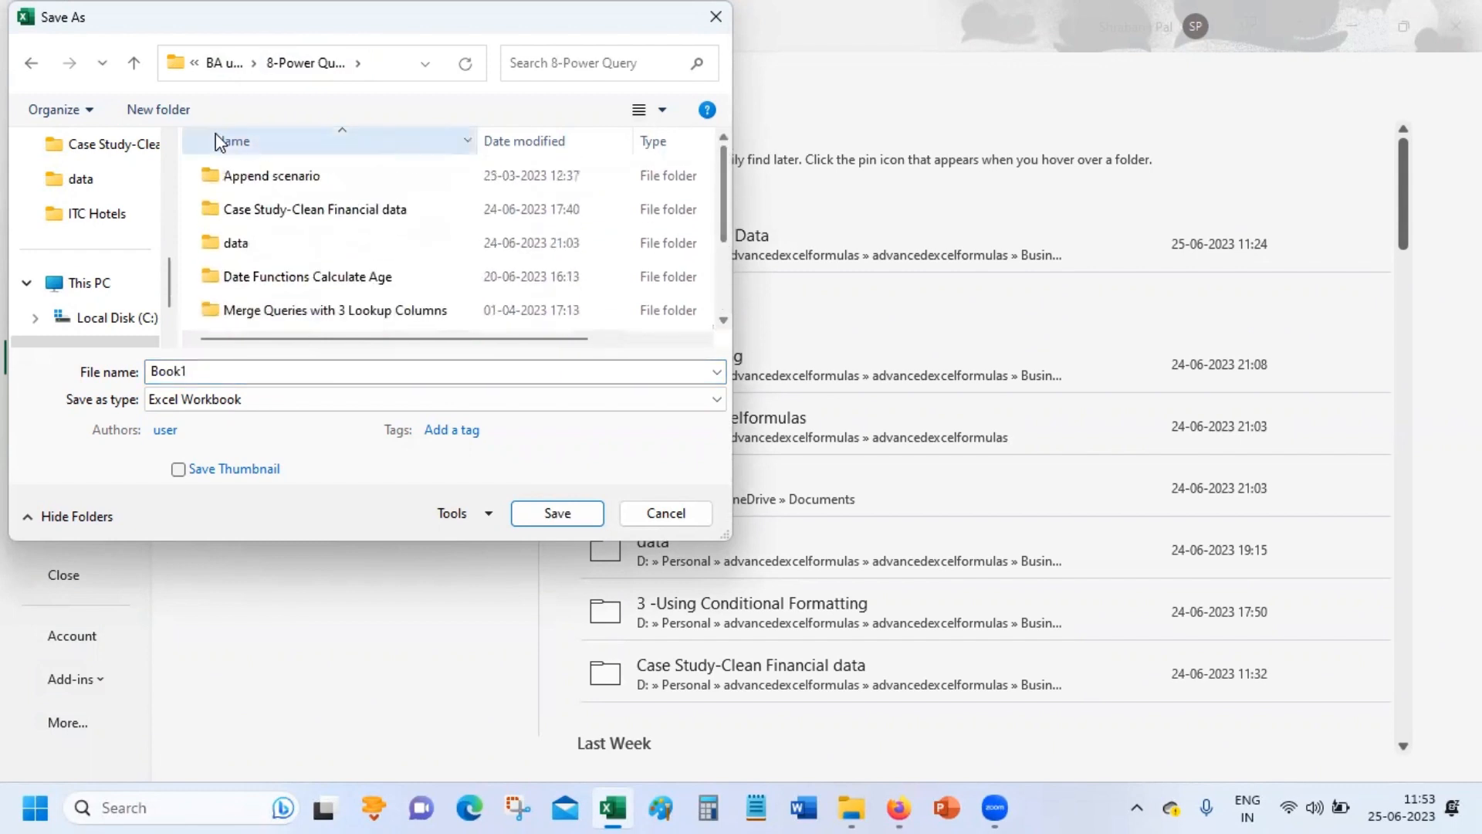
- Create a folder named Data Scraping inside the 8-Power Query folder and open it as the save location
click(129, 110)
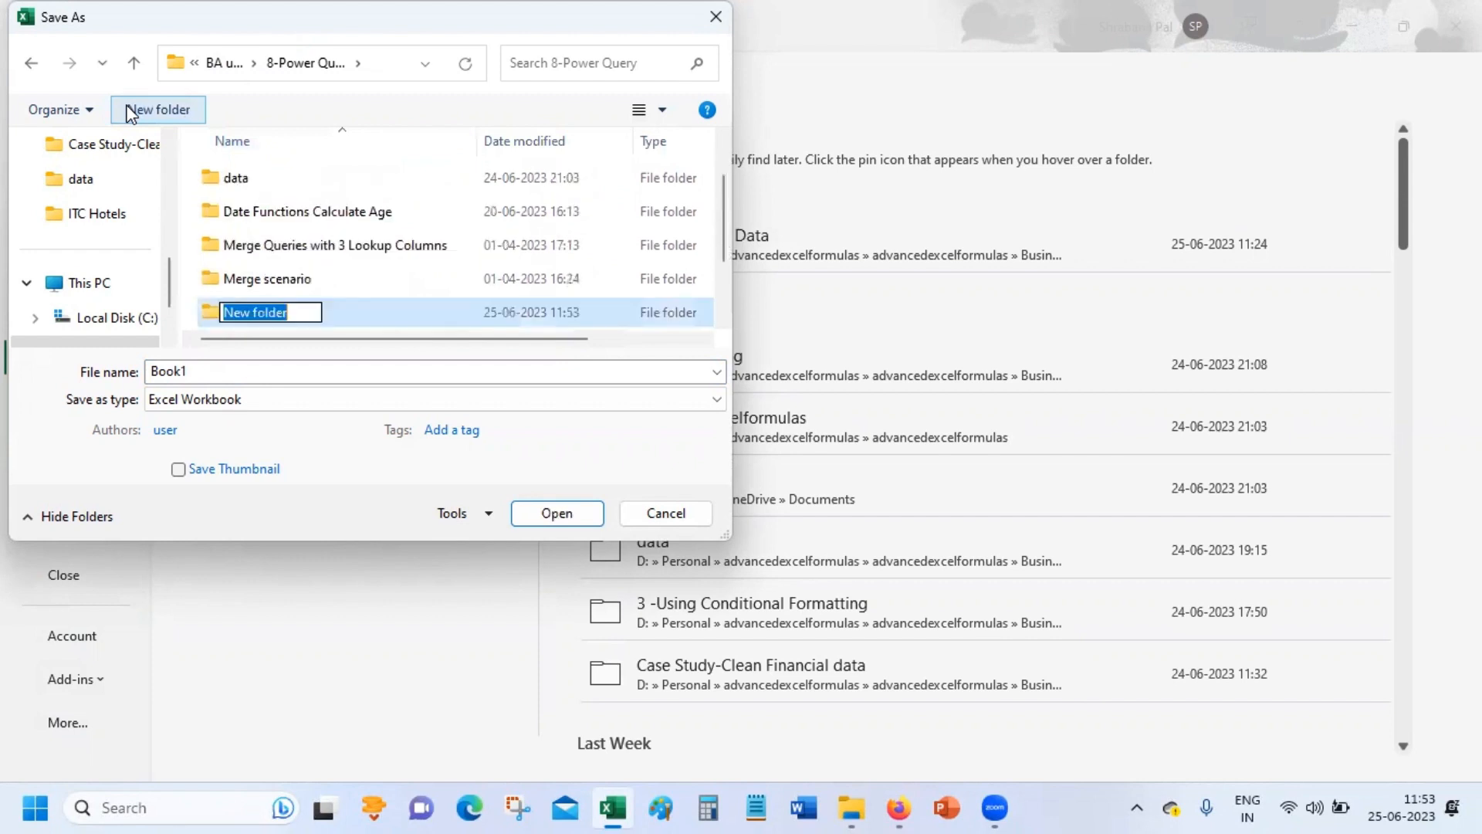
key(BackSpace)
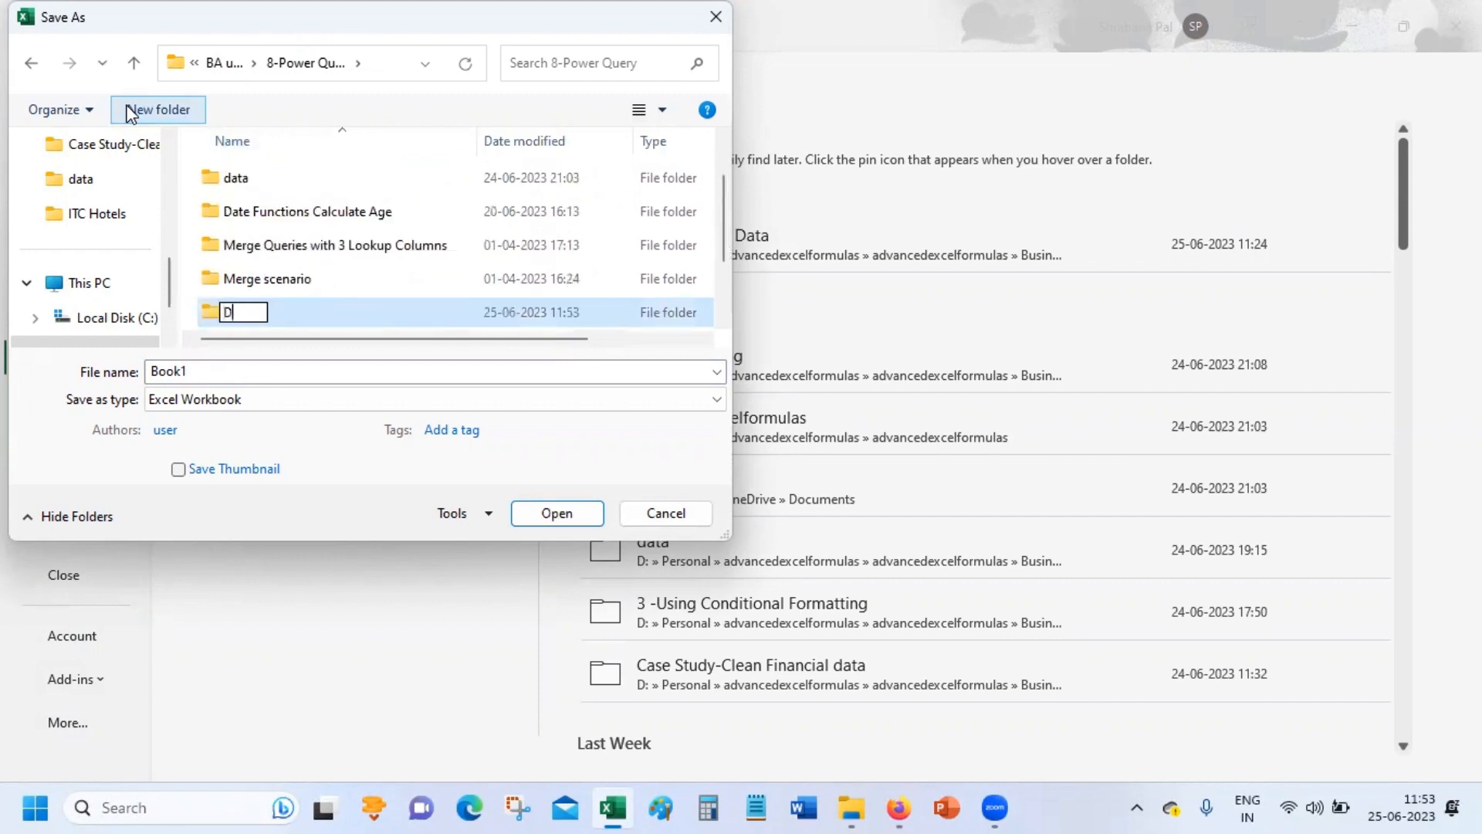
text(Data Scraping)
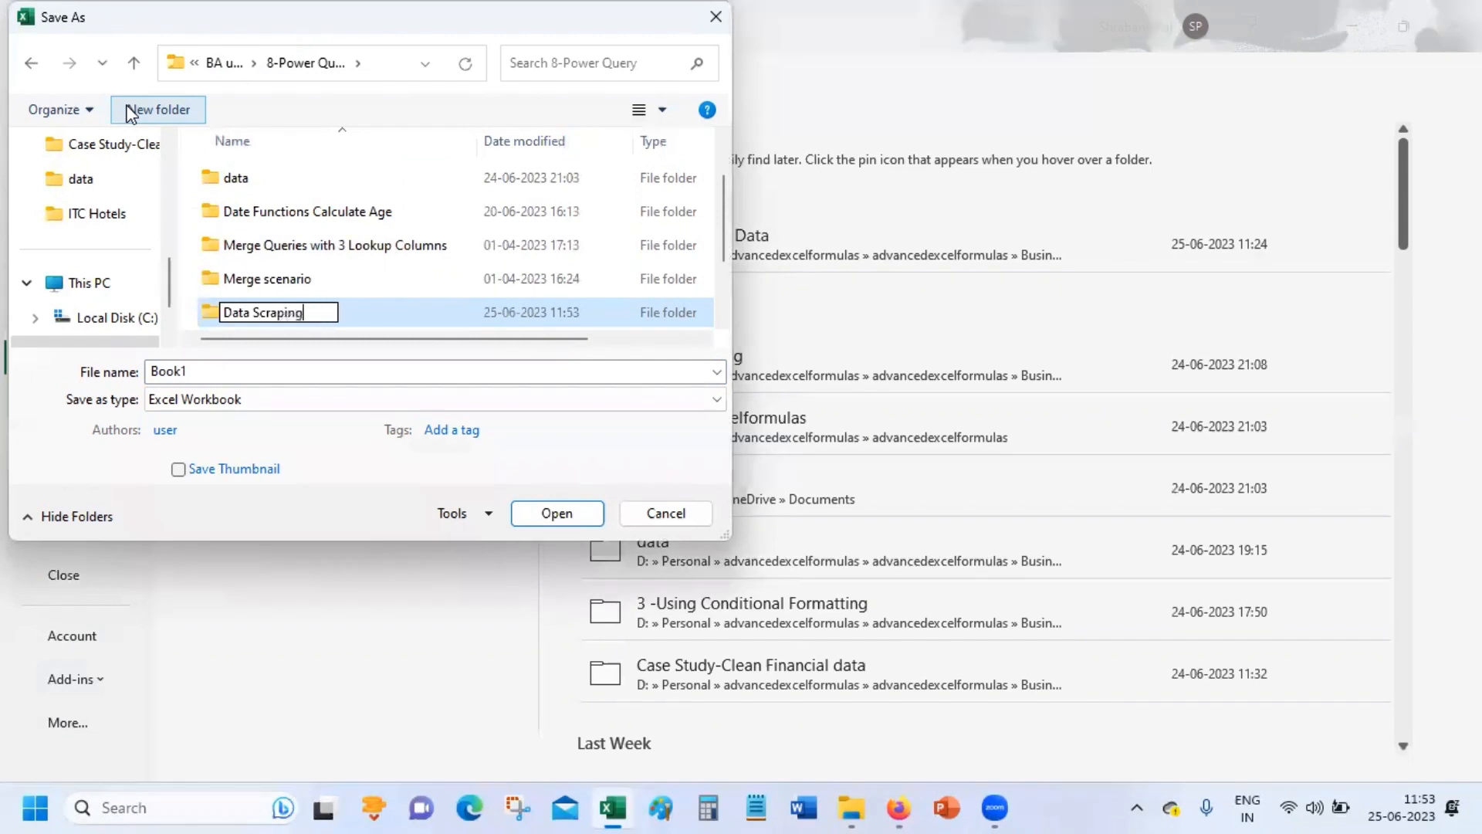
key(Return)
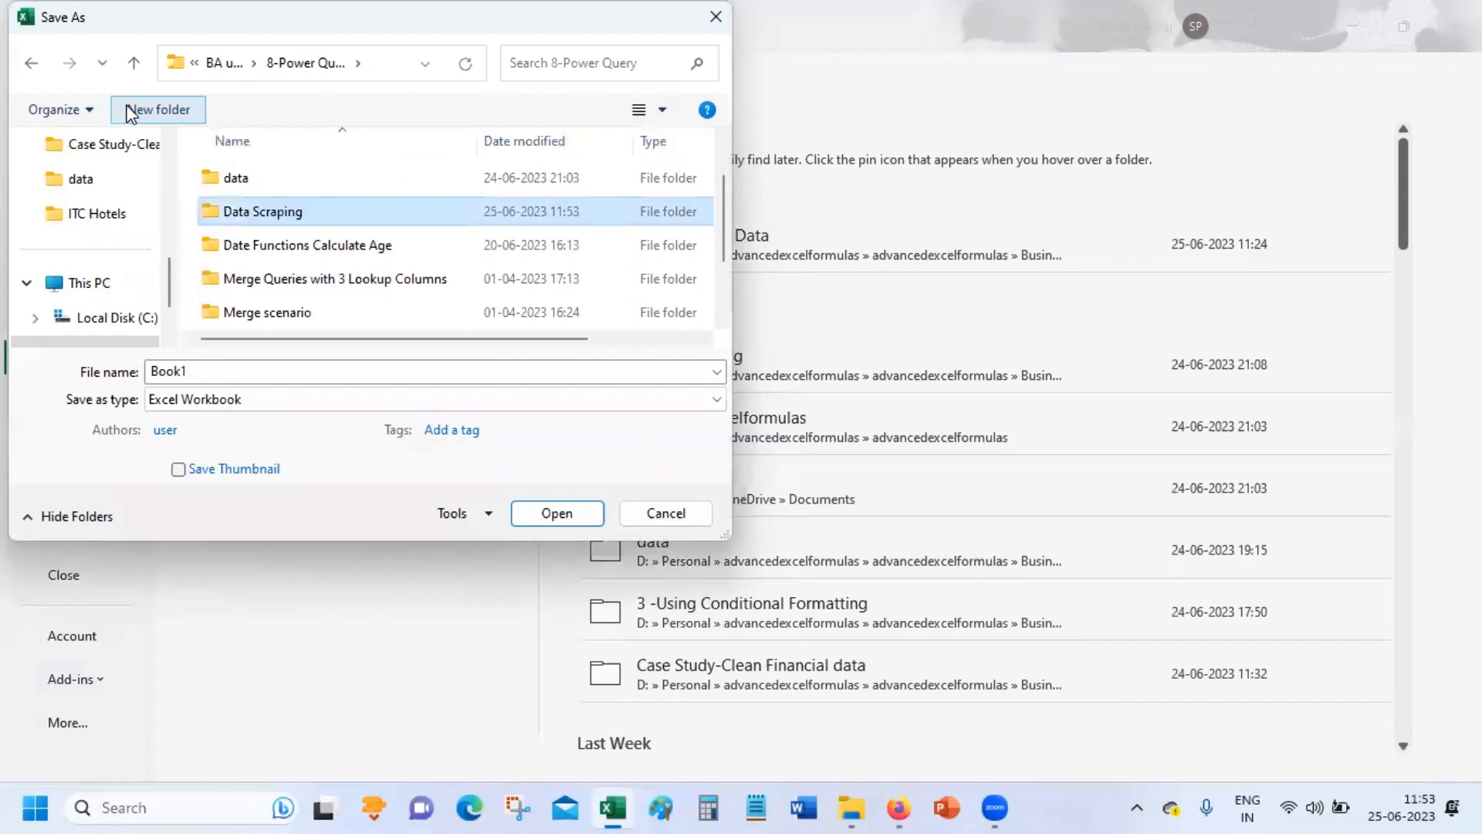
double_click(359, 212)
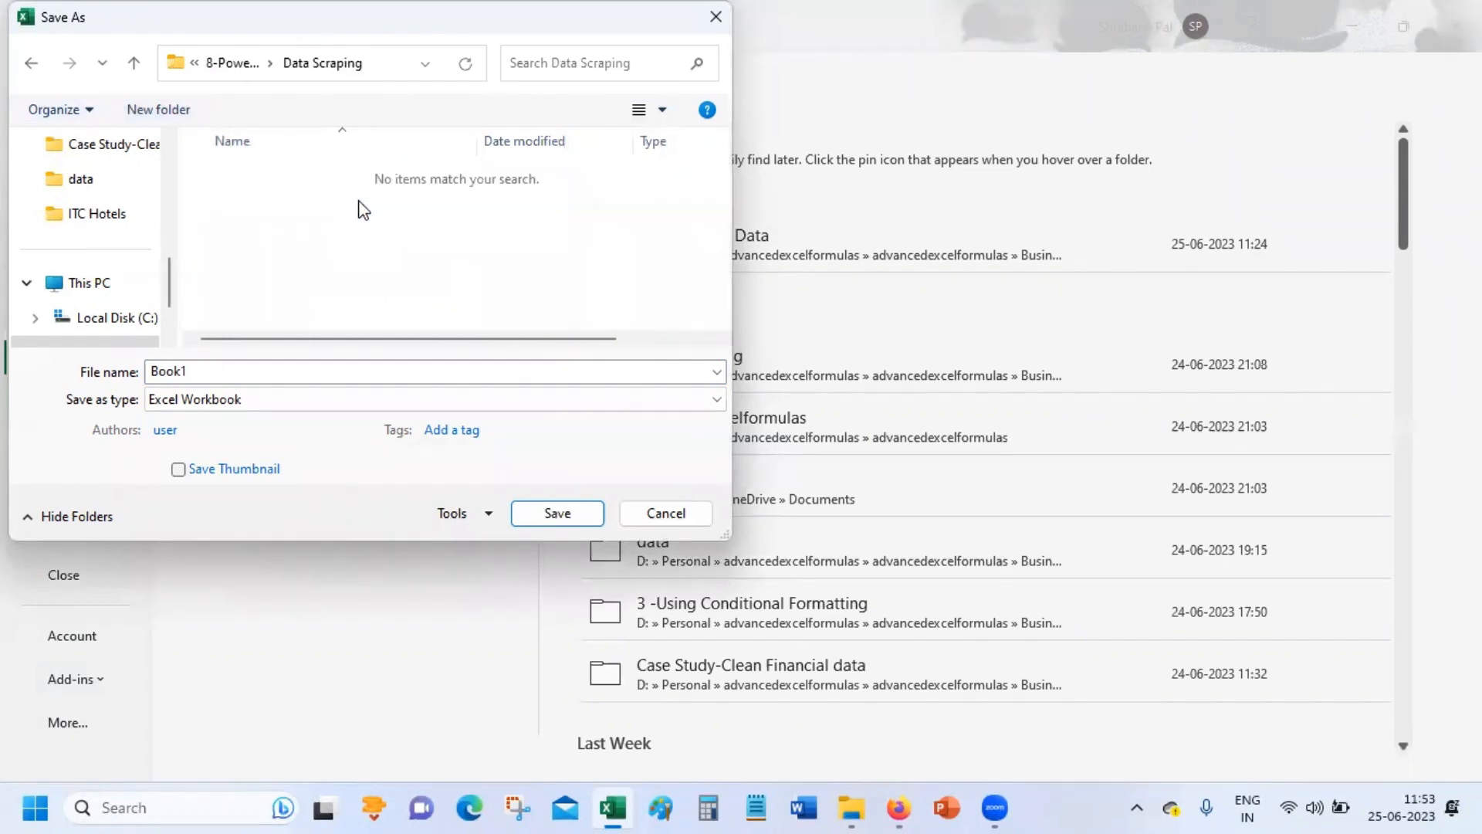
- Save the workbook as ITC-Ltd-FinancialData in the Data Scraping folder
double_click(224, 371)
text(ITL)
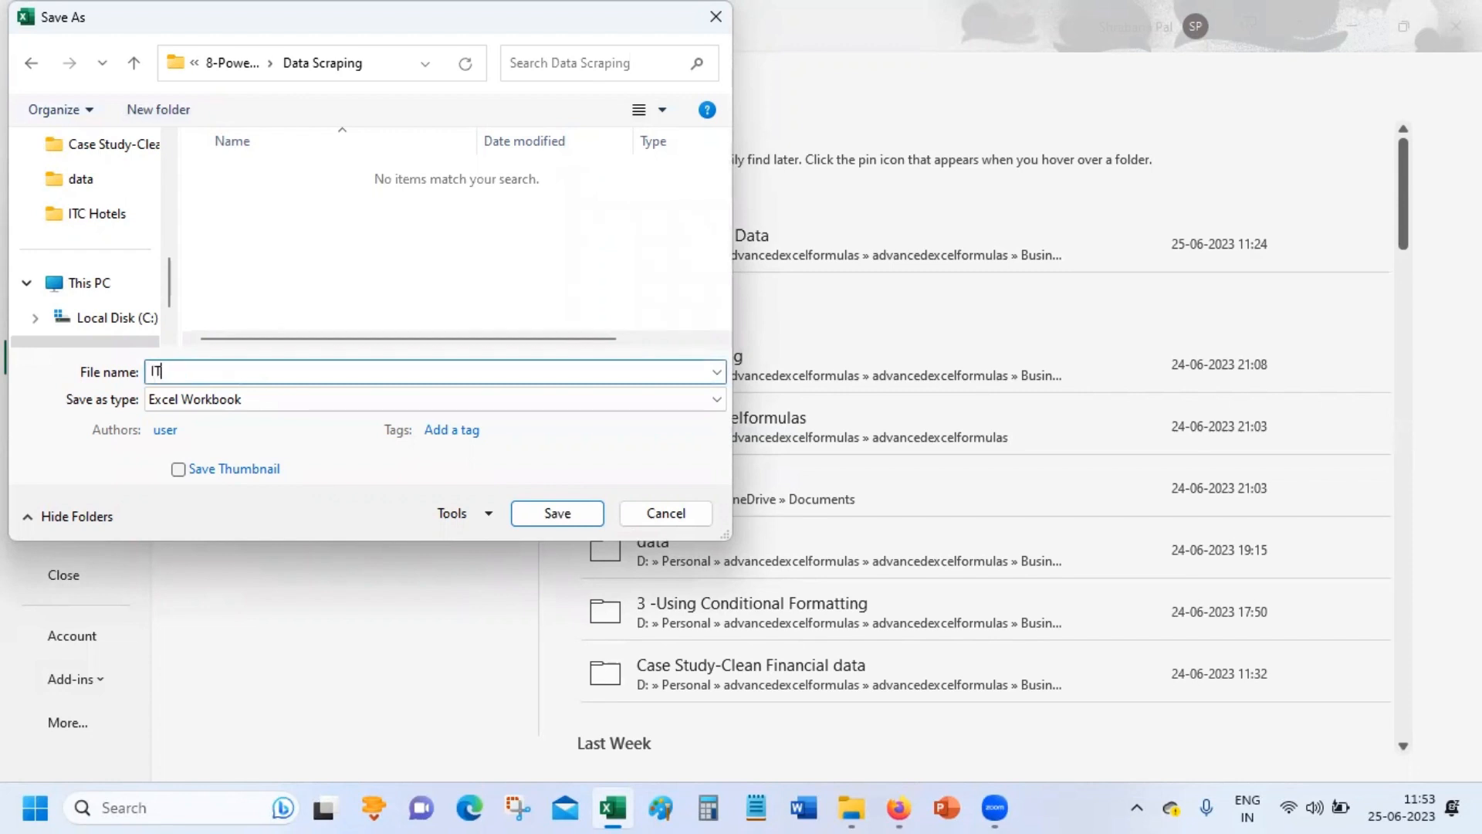
key(BackSpace)
text(C-LTd)
key(BackSpace)
key(BackSpace)
text(td-FinancialData)
key(Return)
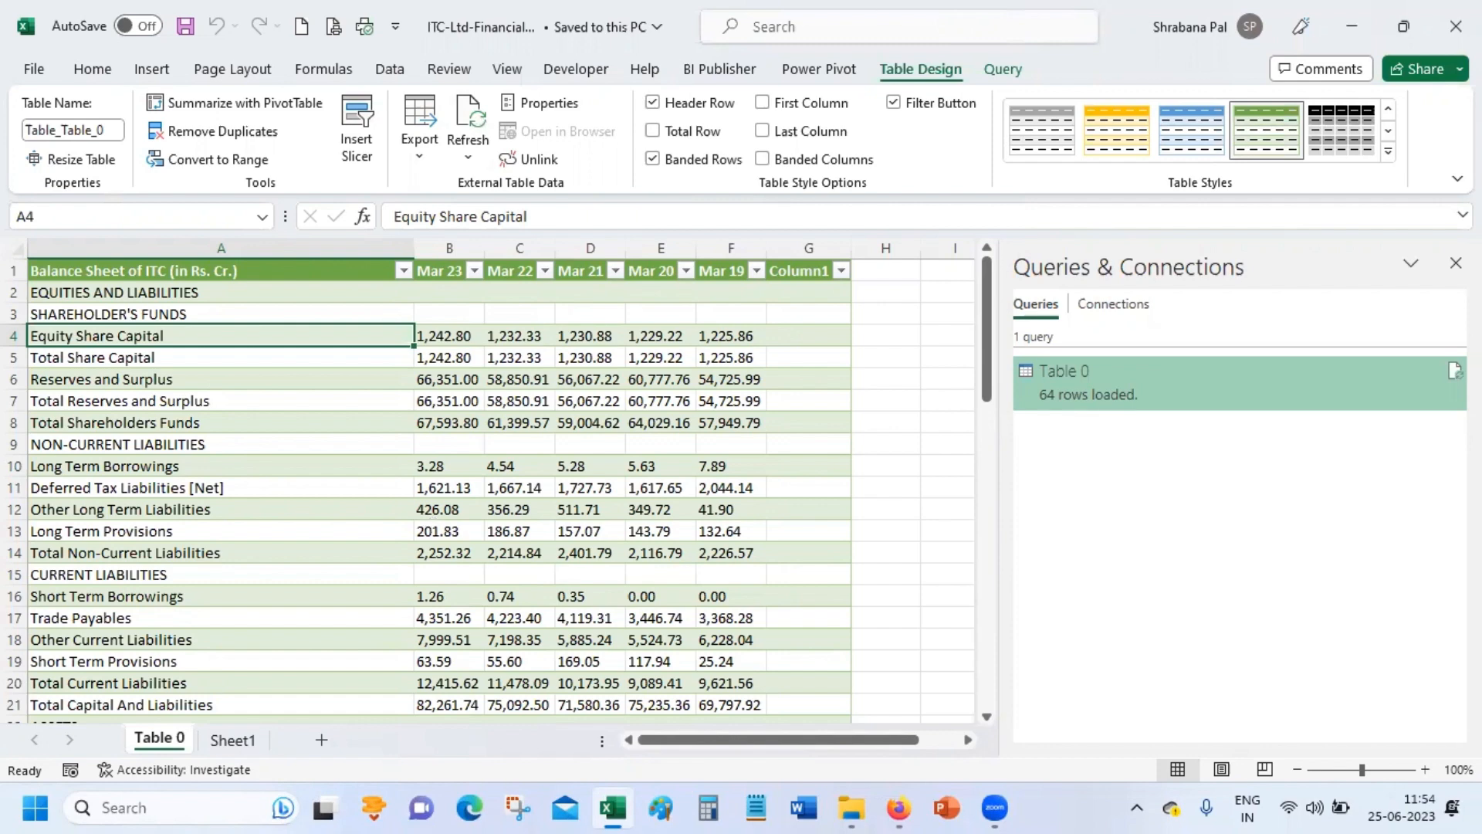
- Refresh the Table 0 query from its web source and save the workbook
mouse_move(1382, 377)
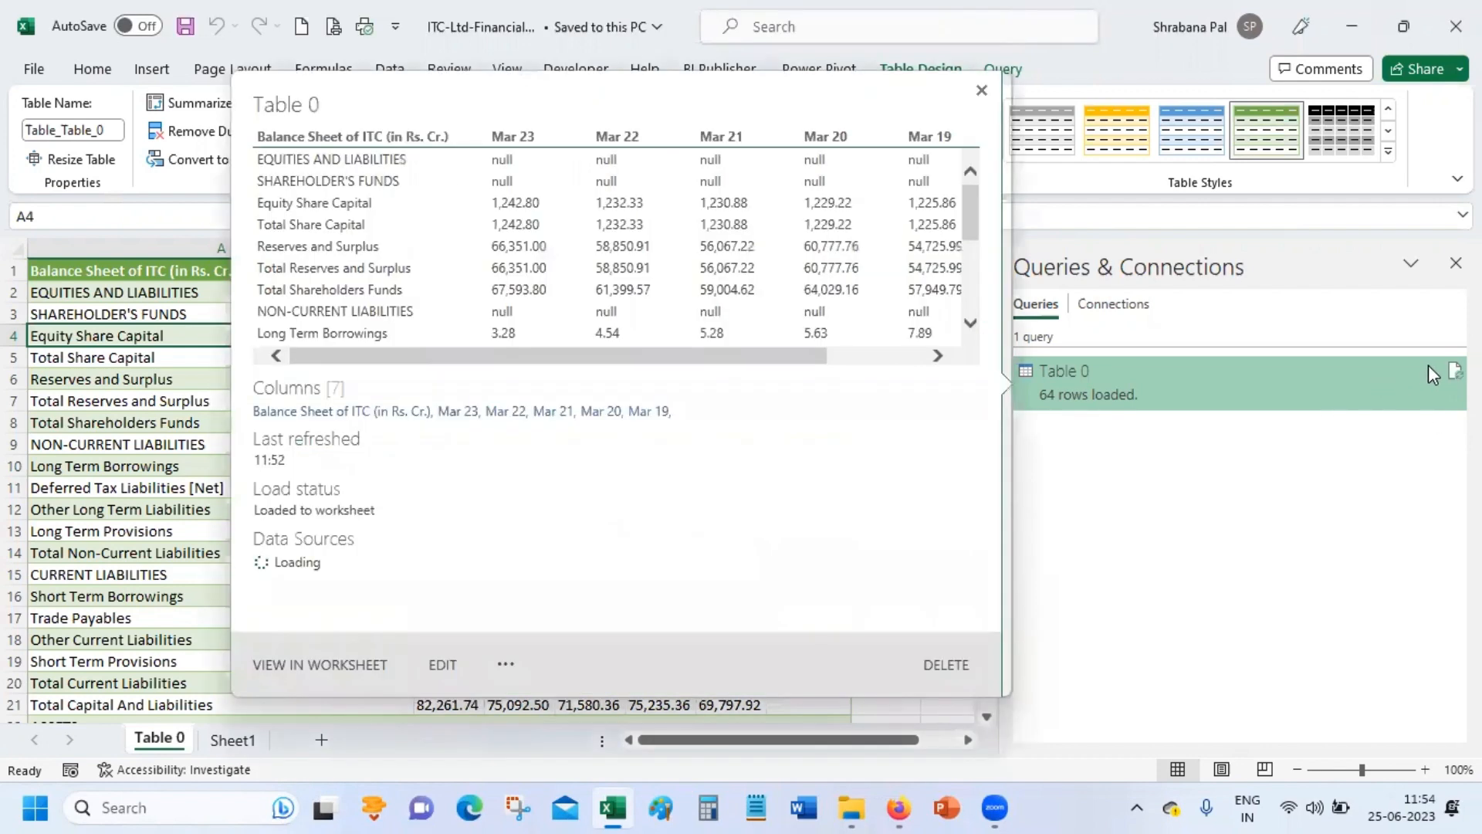
mouse_move(1456, 372)
click(1455, 371)
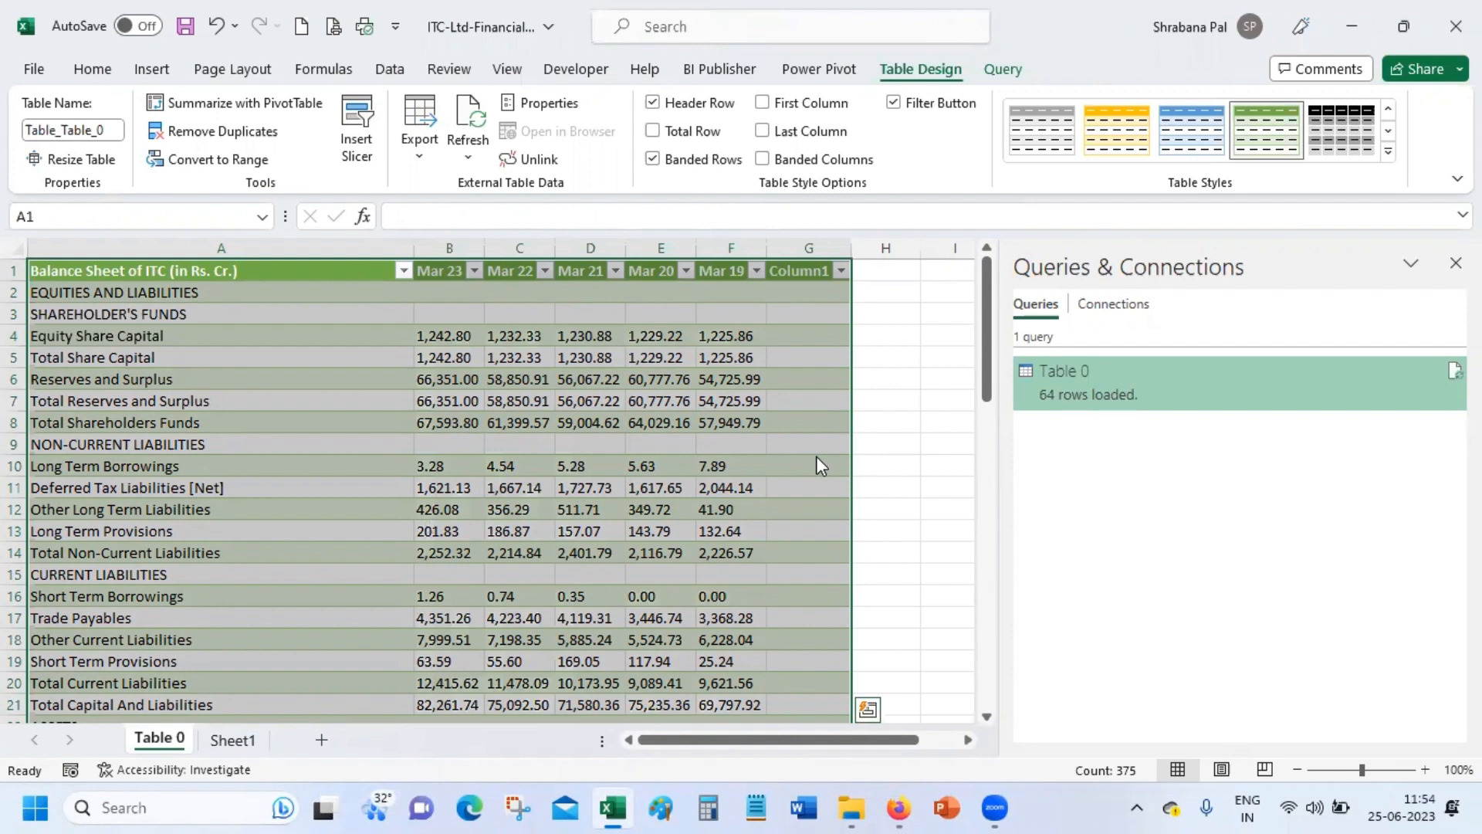
click(185, 31)
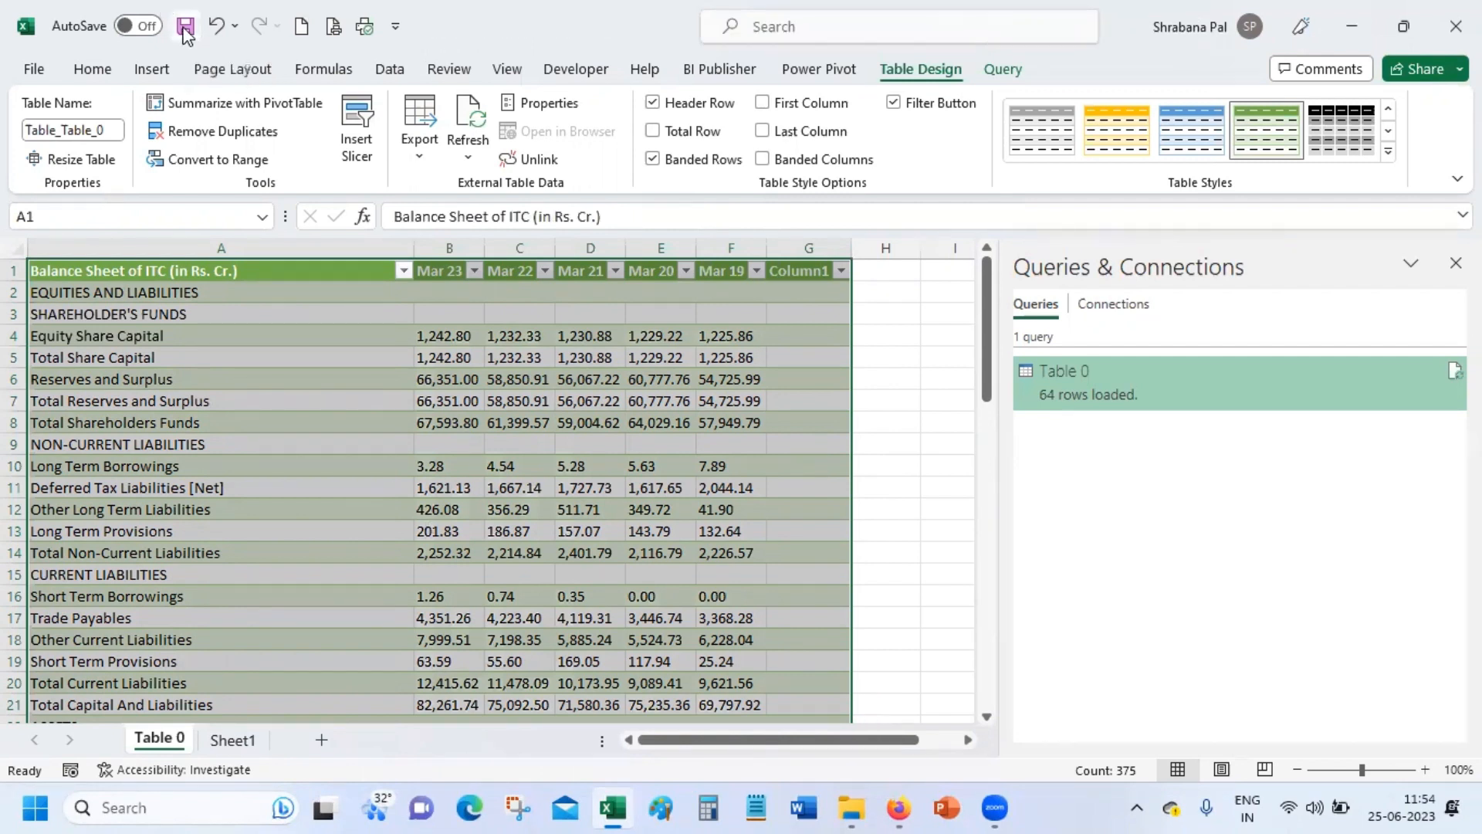